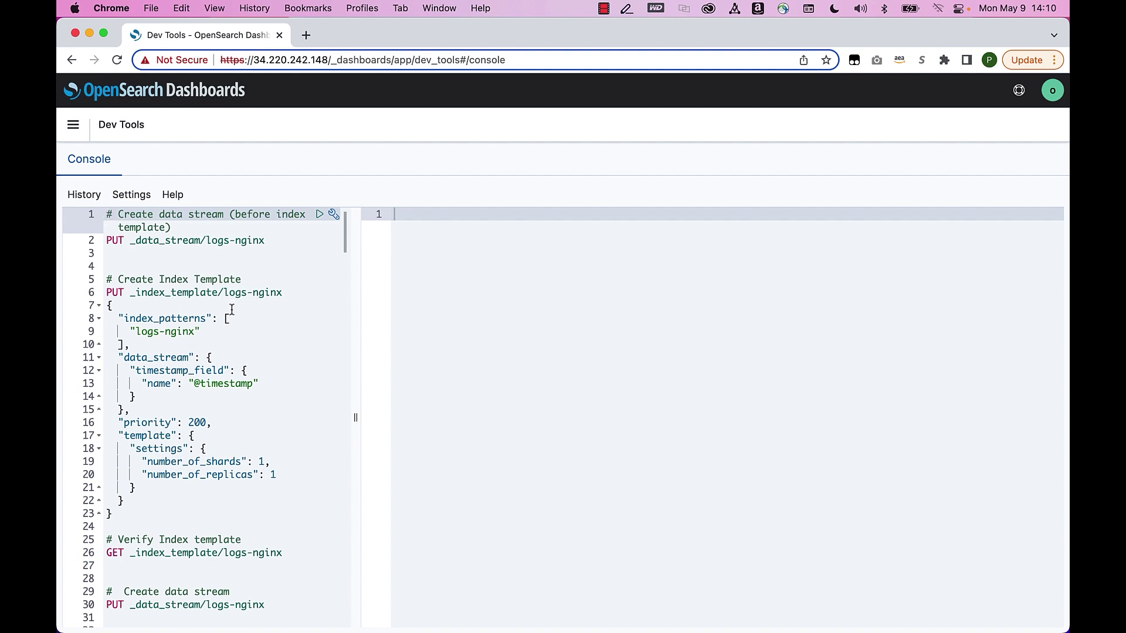
Try creating the logs-nginx data stream (fails with 400), then create the logs-nginx index template
{"action": "left_click", "coordinate": [214, 241]}
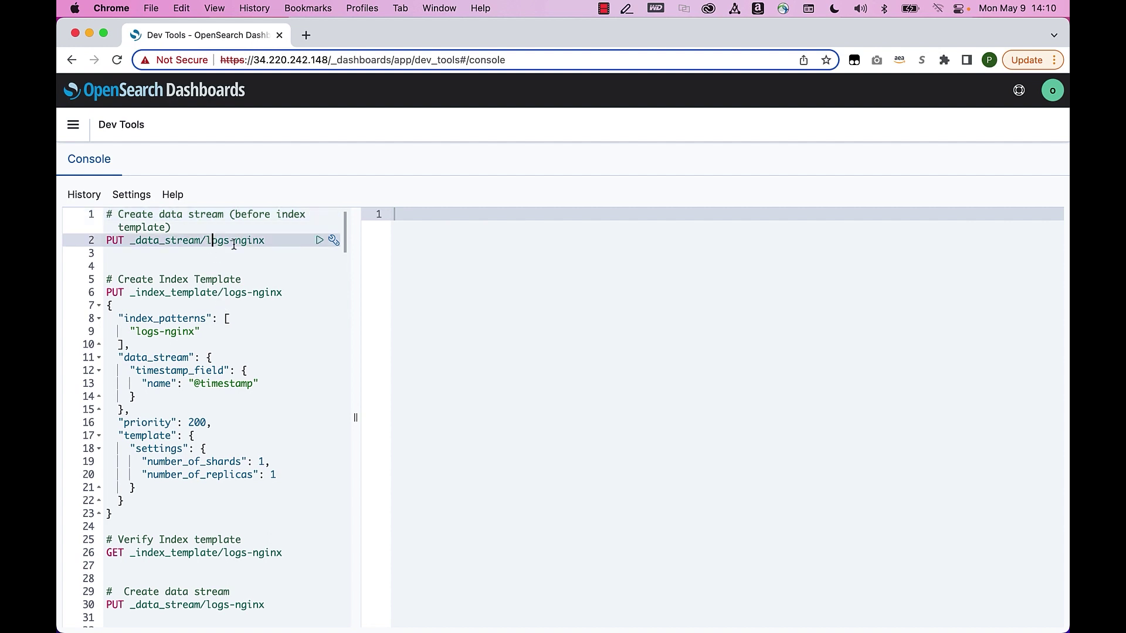
{"action": "left_click", "coordinate": [319, 241]}
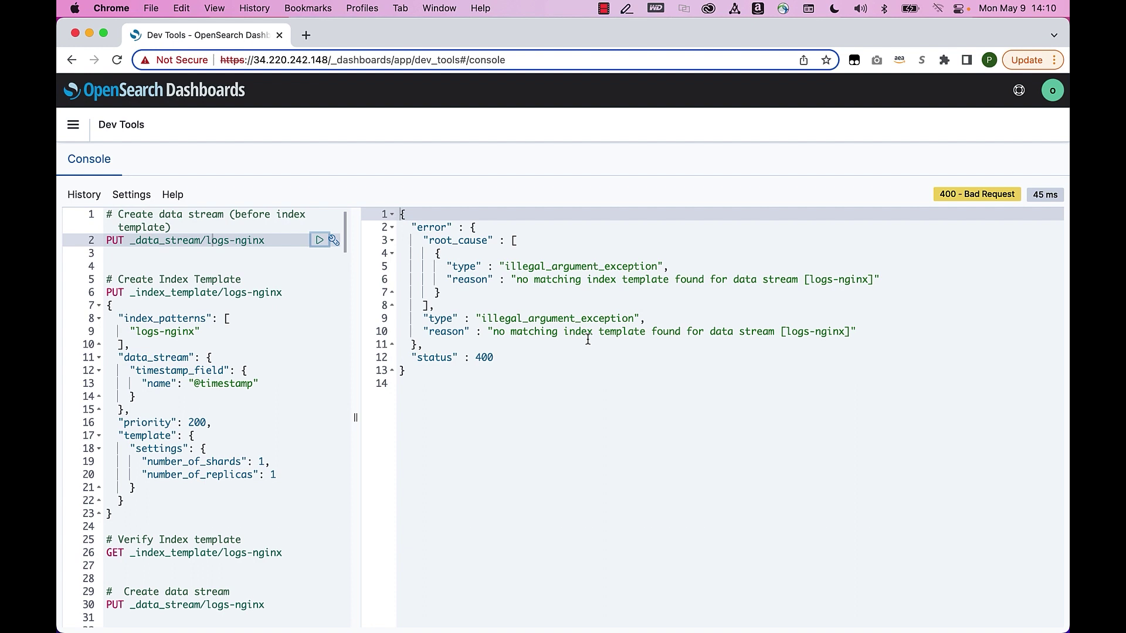
{"action": "left_click", "coordinate": [239, 305]}
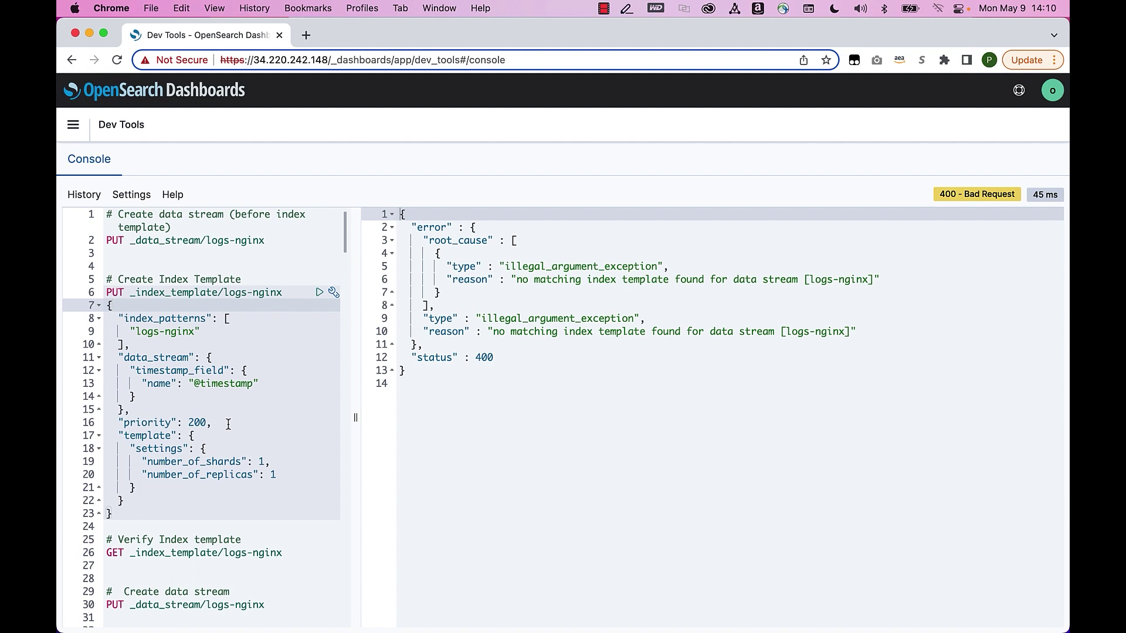
{"action": "double_click", "coordinate": [160, 332]}
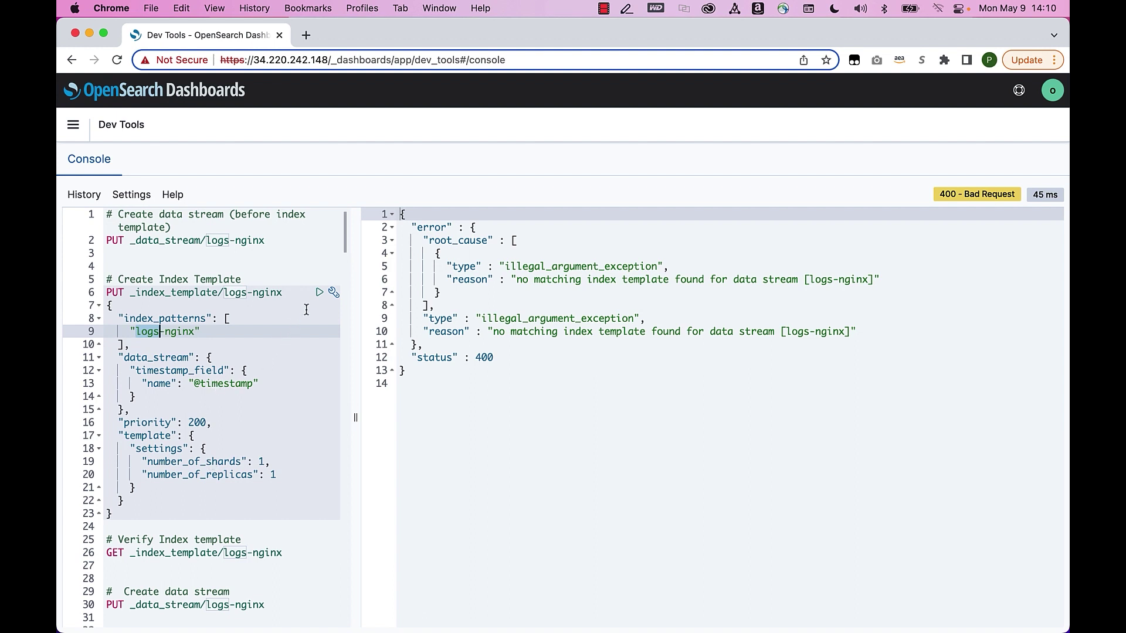
{"action": "left_click", "coordinate": [320, 292]}
{"action": "scroll", "coordinate": [222, 457], "scroll_direction": "down", "scroll_amount": 5}
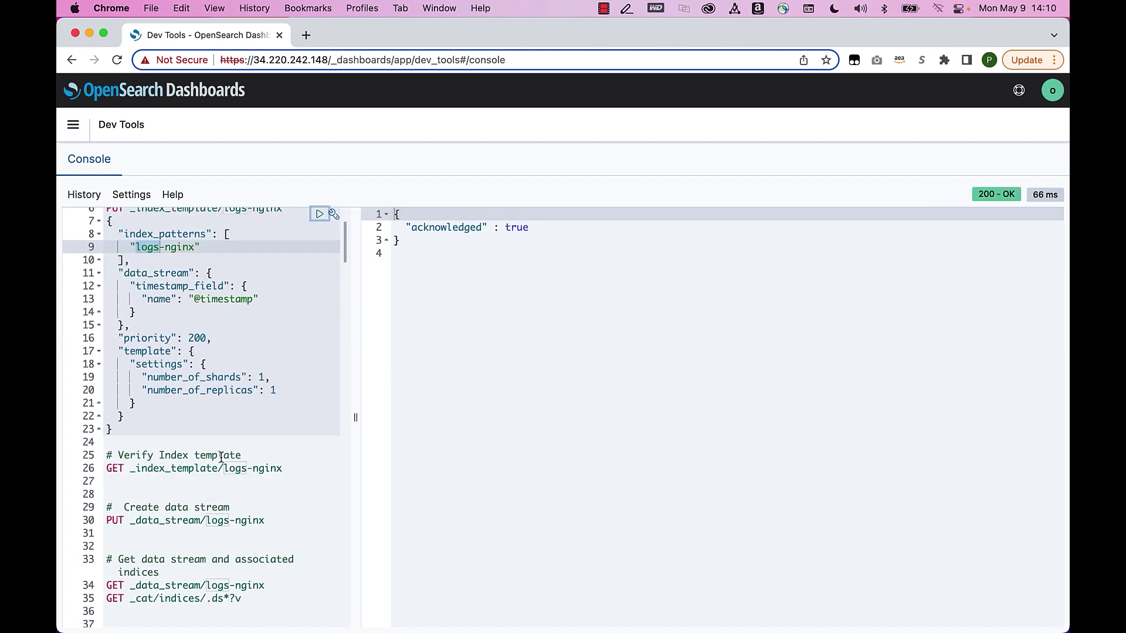
{"action": "left_click", "coordinate": [219, 300]}
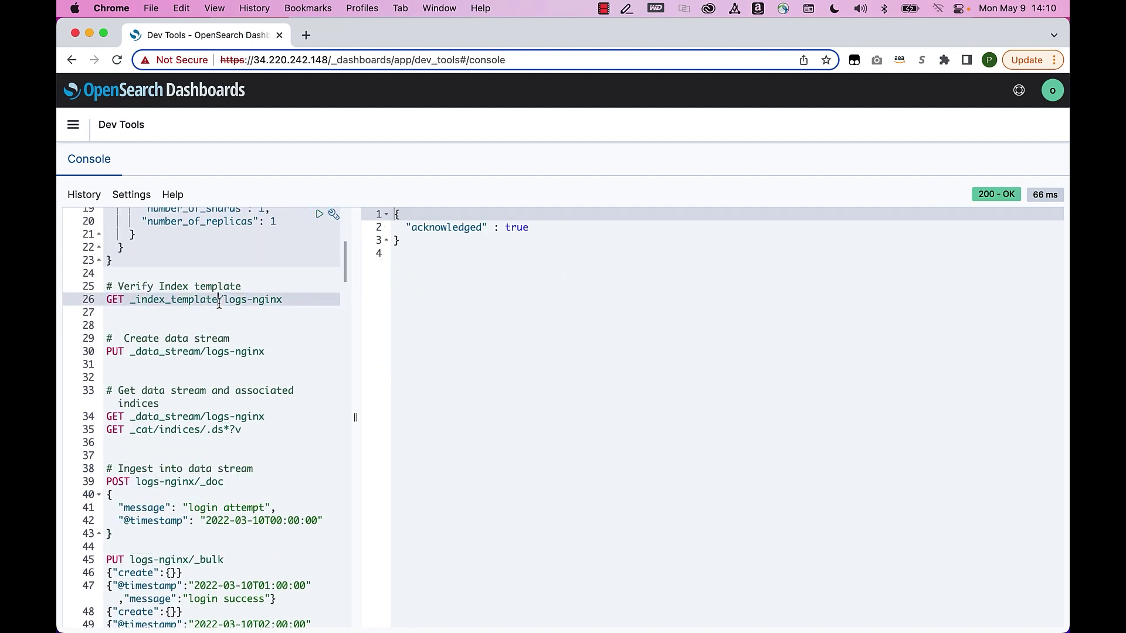
{"action": "left_click", "coordinate": [317, 300]}
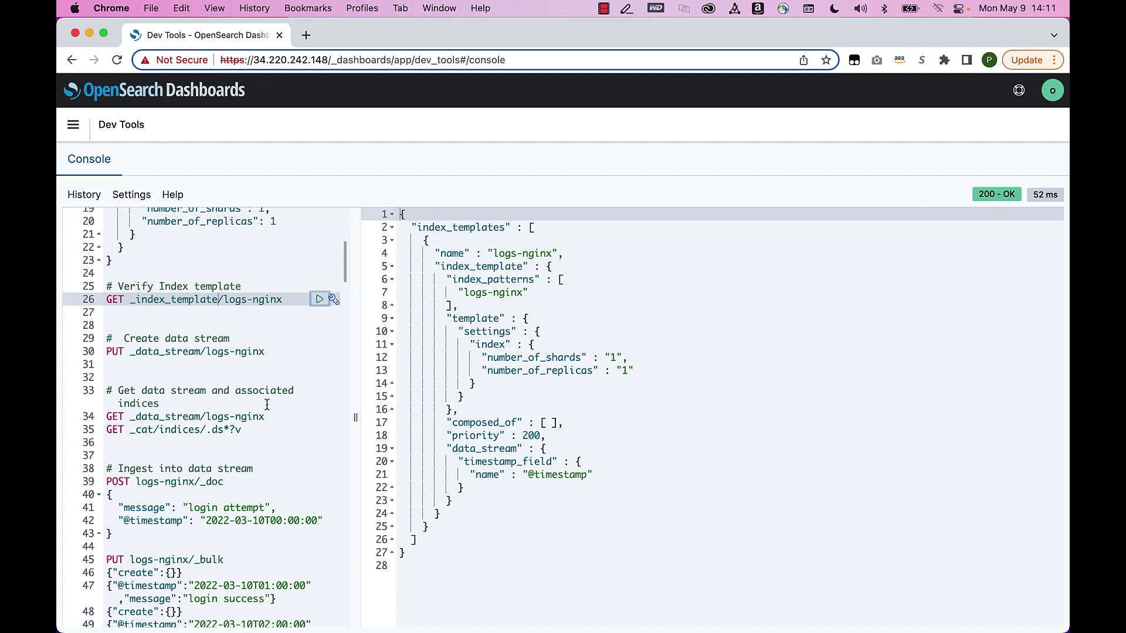
{"action": "left_click", "coordinate": [201, 351]}
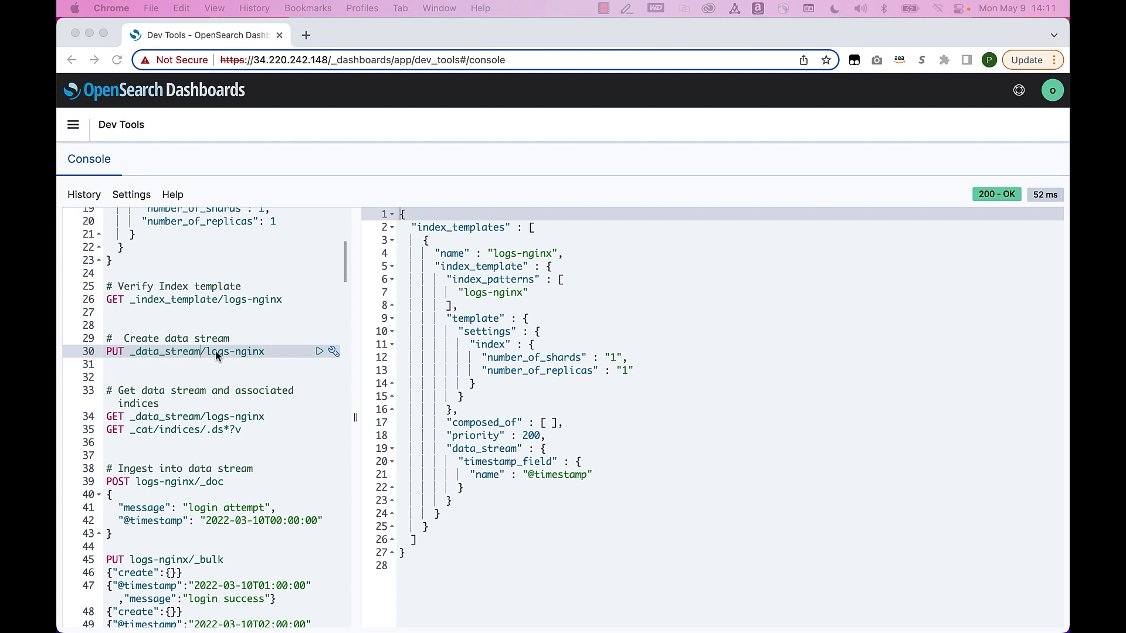
Create the logs-nginx data stream and fetch its details, marking backing index .ds-logs-nginx-000001
{"action": "left_click", "coordinate": [319, 352]}
{"action": "left_click", "coordinate": [319, 352]}
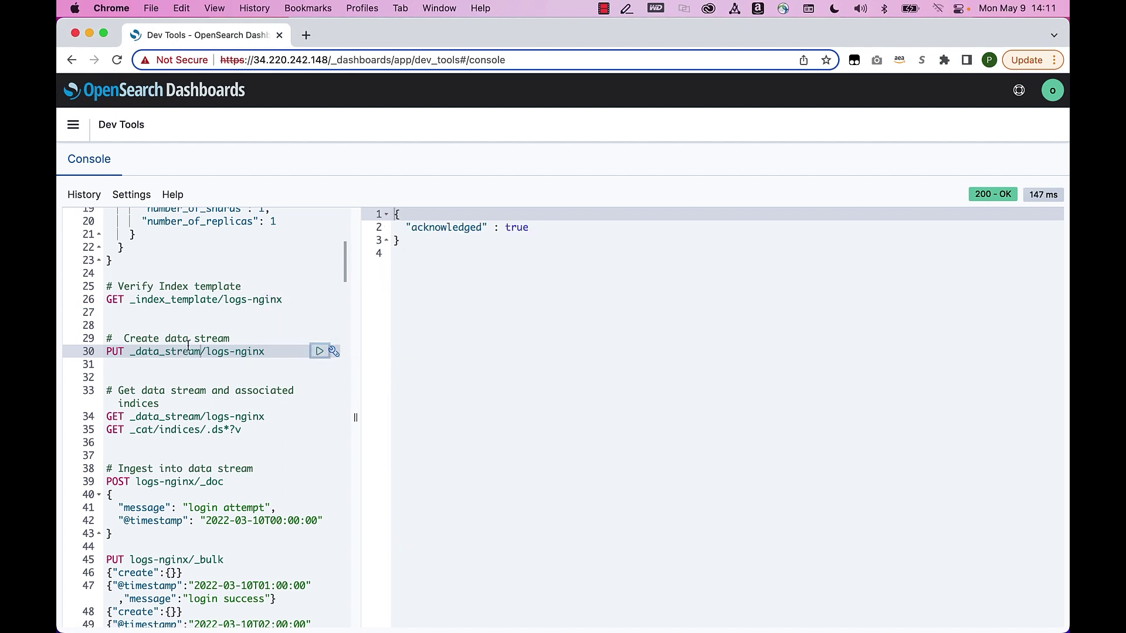
{"action": "left_click", "coordinate": [179, 417]}
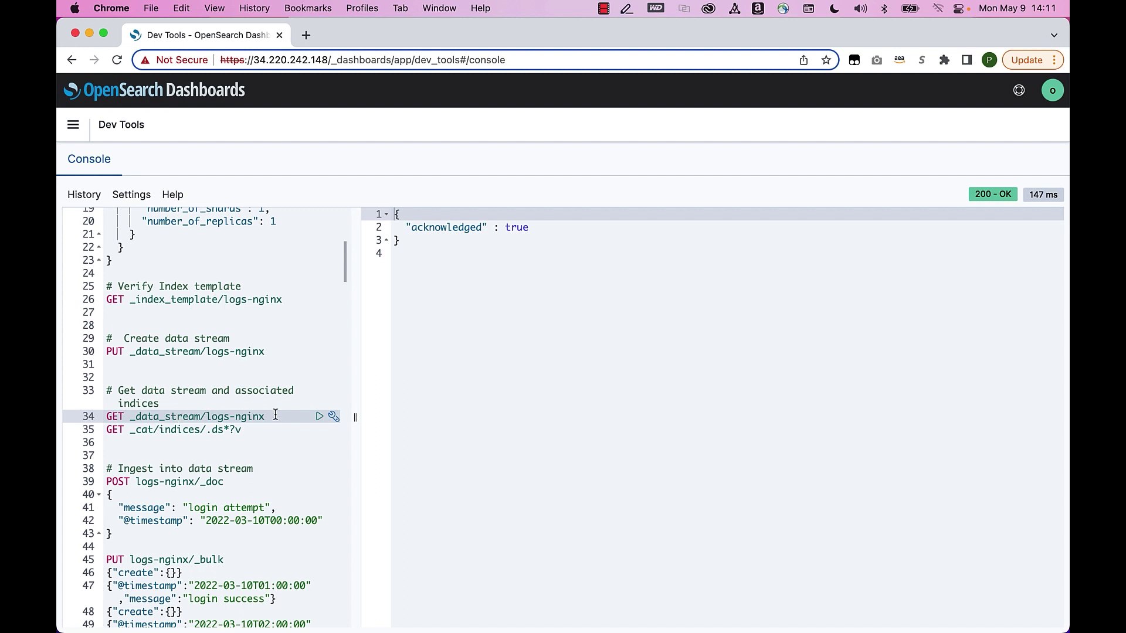
{"action": "left_click", "coordinate": [320, 417]}
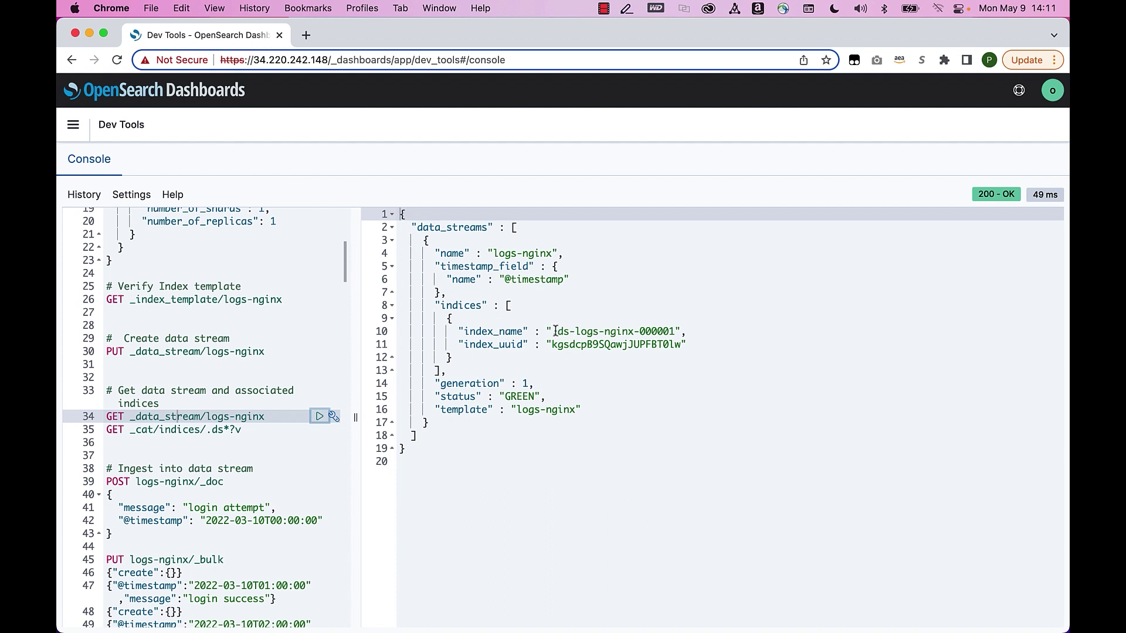
{"action": "left_click_drag", "start_coordinate": [553, 331], "coordinate": [675, 331]}
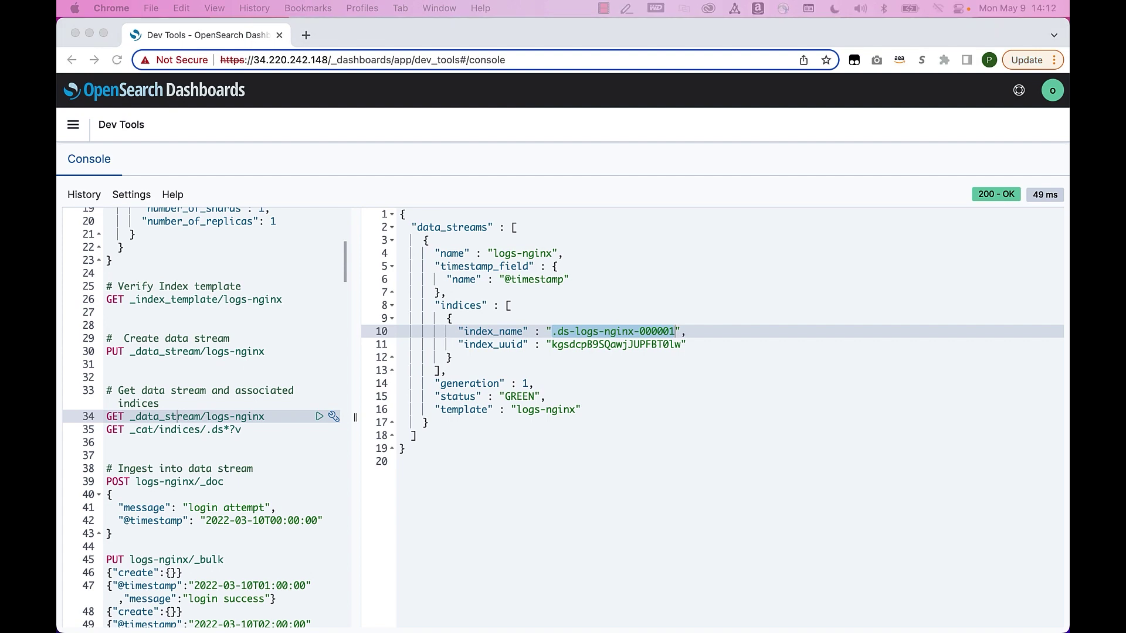
{"action": "scroll", "coordinate": [293, 504], "scroll_direction": "down", "scroll_amount": 10}
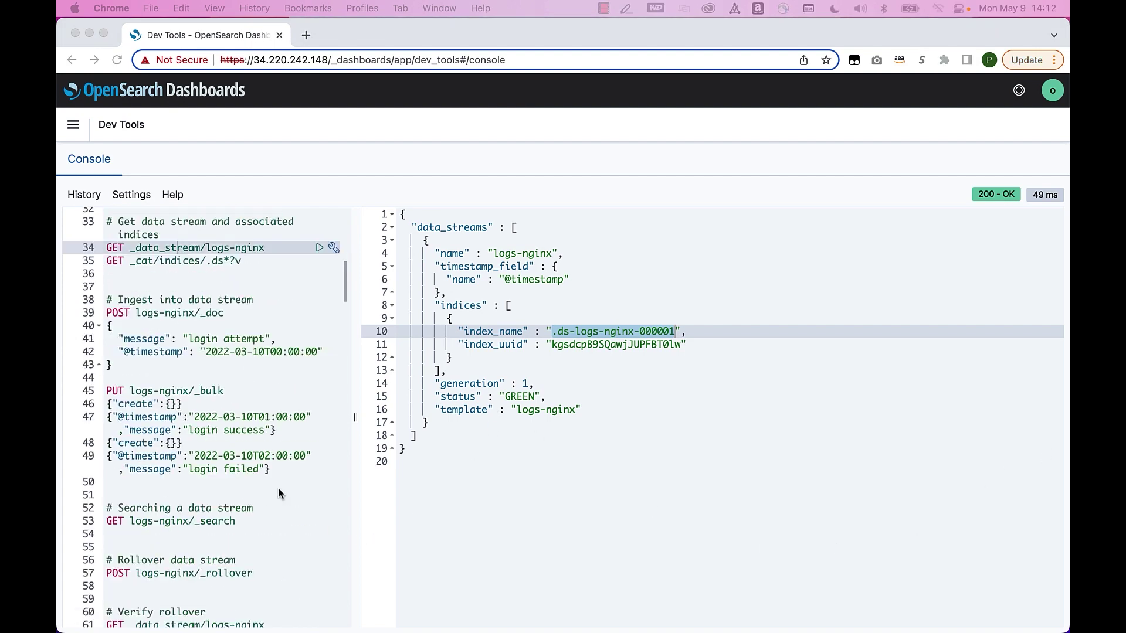
{"action": "scroll", "coordinate": [223, 350], "scroll_direction": "up", "scroll_amount": 15}
{"action": "scroll", "coordinate": [235, 408], "scroll_direction": "down", "scroll_amount": 4}
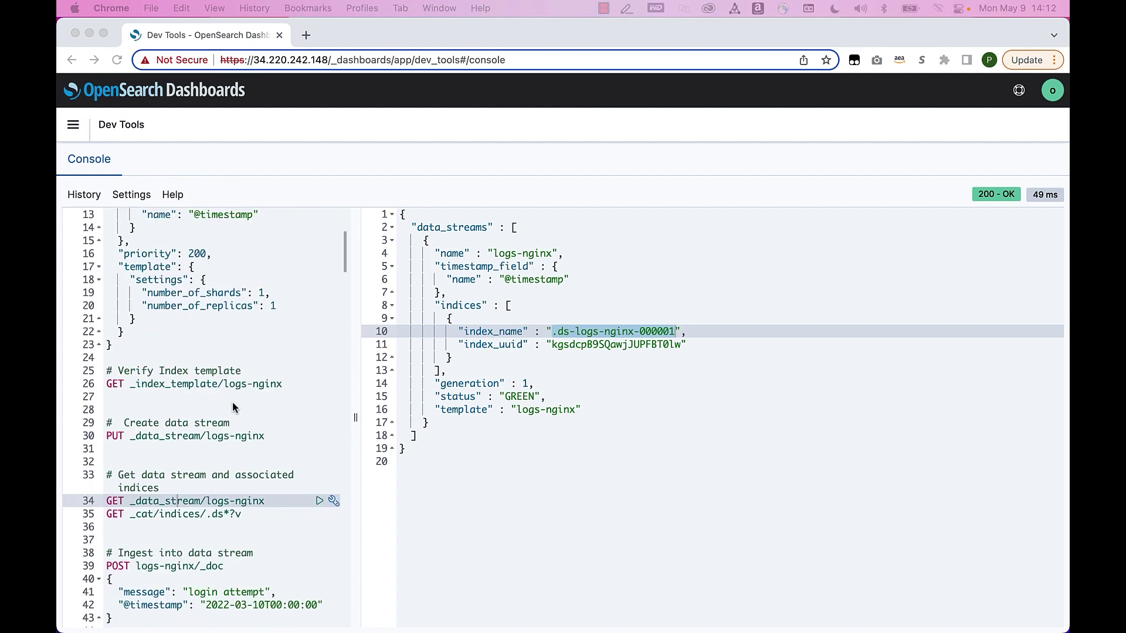
{"action": "scroll", "coordinate": [238, 499], "scroll_direction": "down", "scroll_amount": 4}
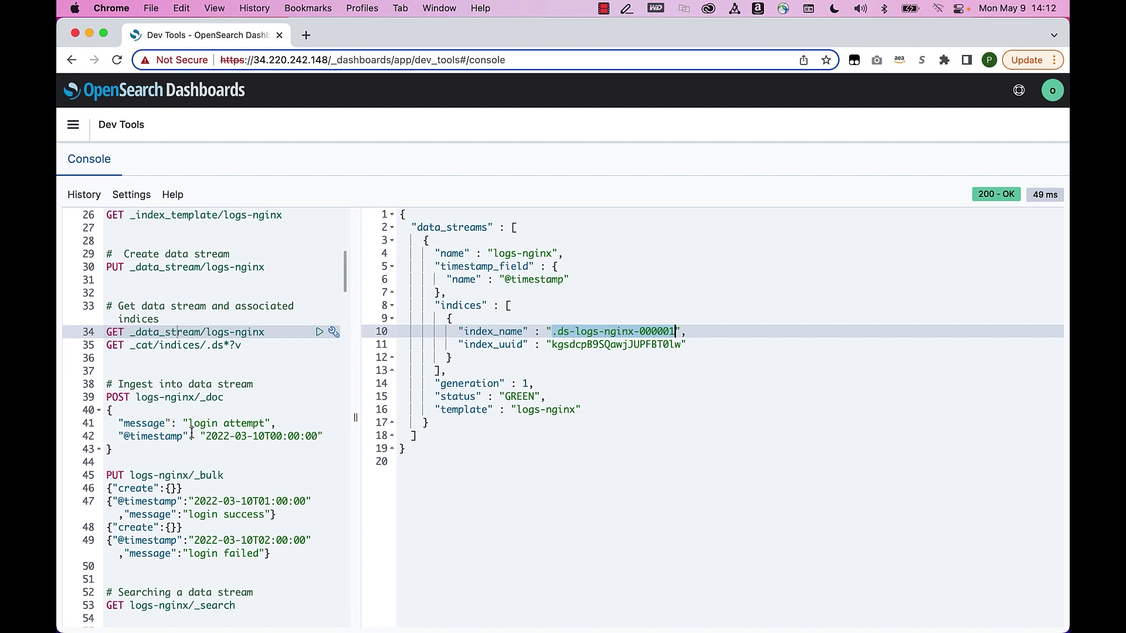
Index a 'login attempt' document into logs-nginx and highlight its target index .ds-logs-nginx-000001
{"action": "left_click", "coordinate": [232, 398]}
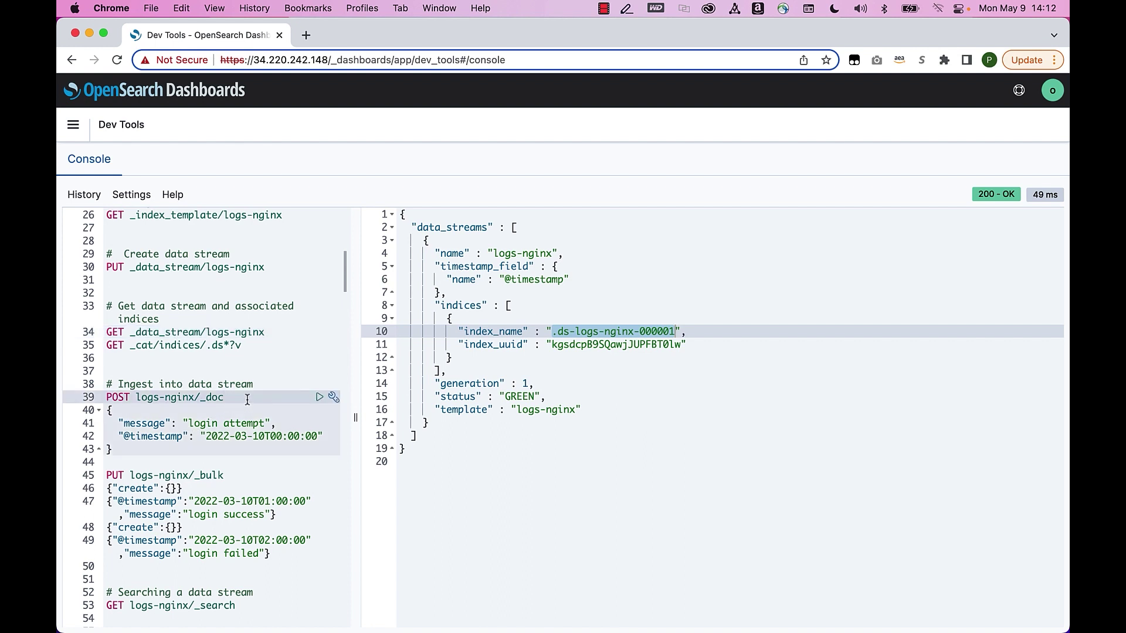
{"action": "left_click", "coordinate": [319, 397]}
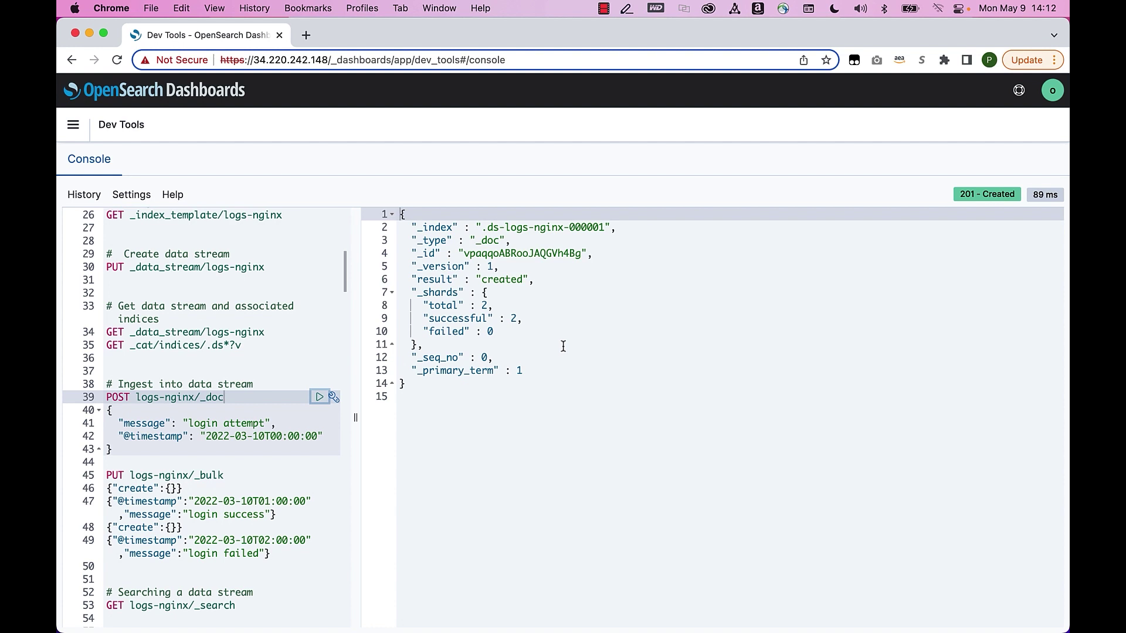
{"action": "left_click", "coordinate": [481, 227]}
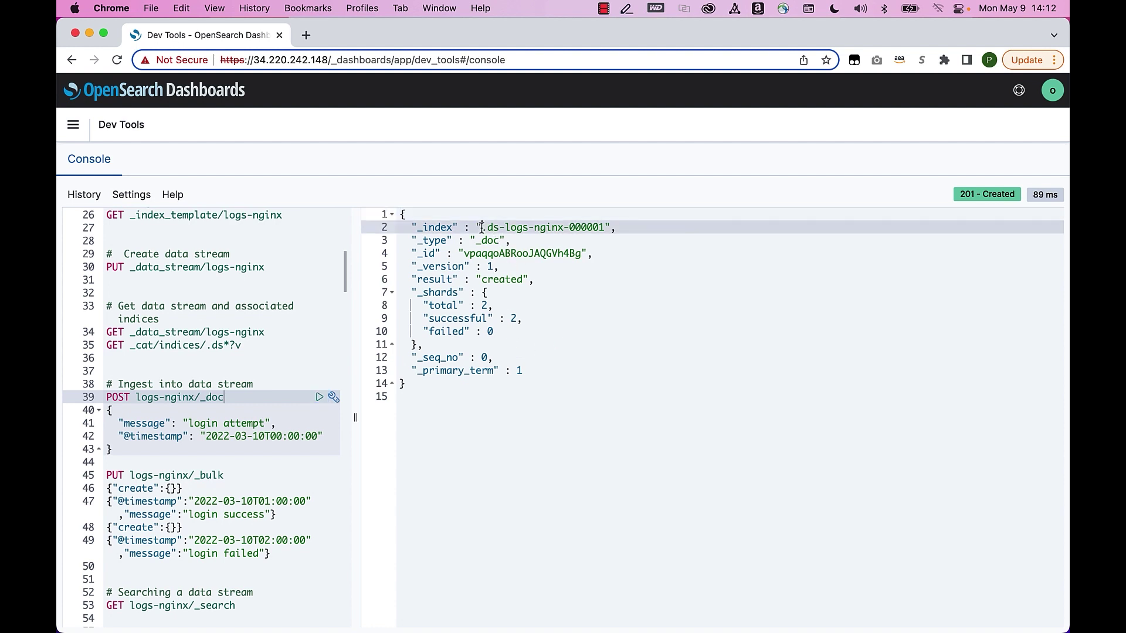
{"action": "left_click_drag", "start_coordinate": [481, 227], "coordinate": [605, 229]}
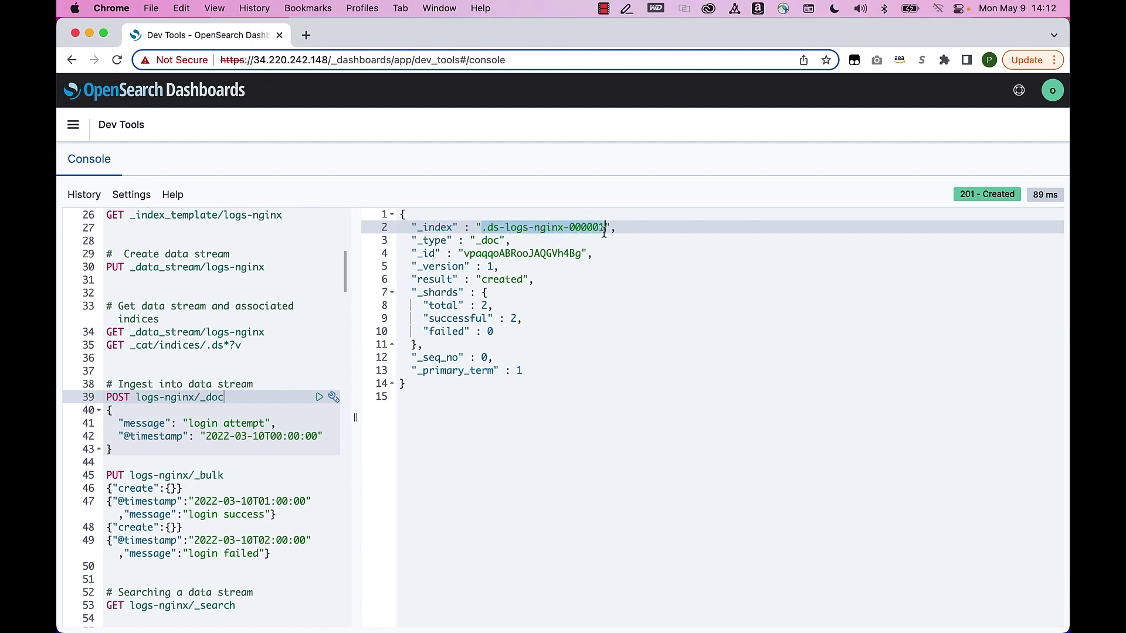
{"action": "left_click", "coordinate": [234, 493]}
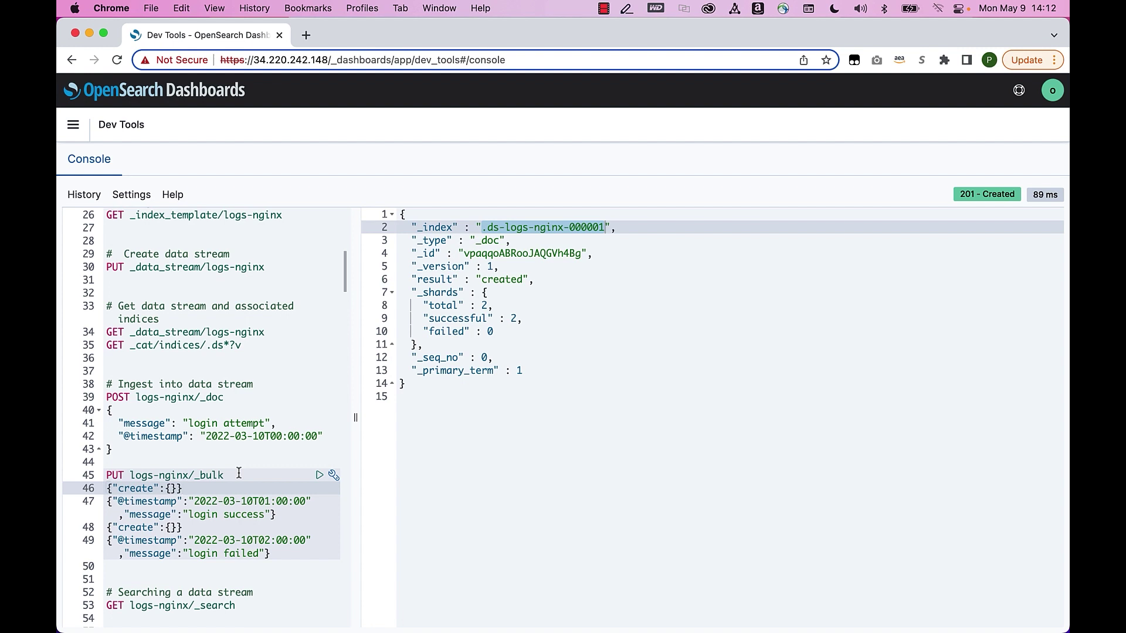
{"action": "scroll", "coordinate": [234, 479], "scroll_direction": "down", "scroll_amount": 3}
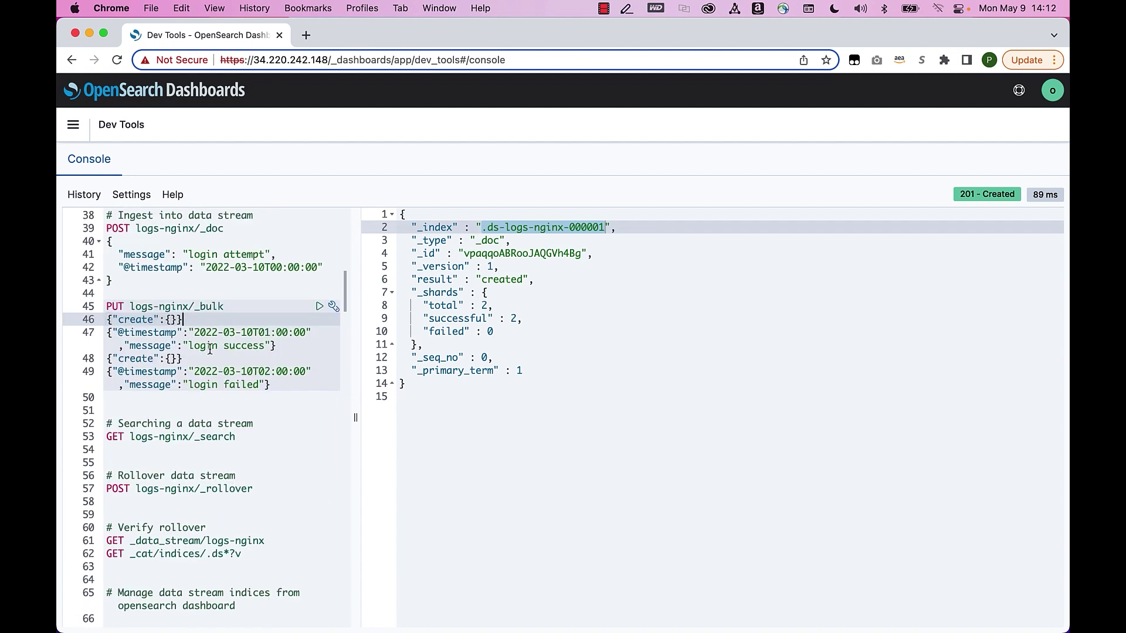
{"action": "left_click", "coordinate": [229, 307]}
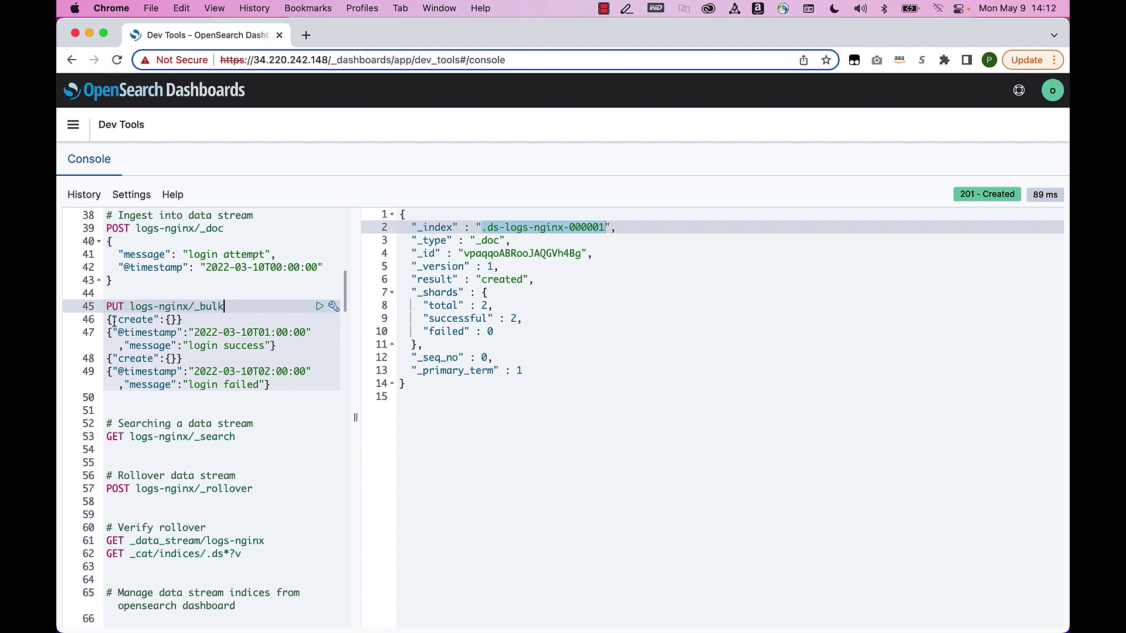
{"action": "left_click_drag", "start_coordinate": [112, 319], "coordinate": [176, 319]}
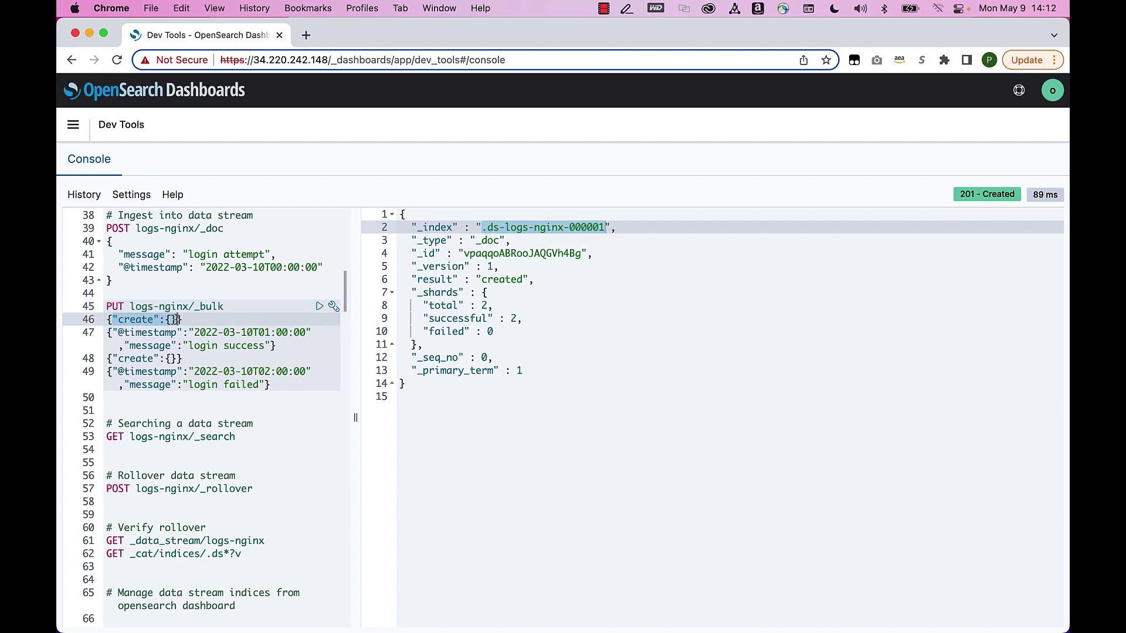
Bulk-ingest 'login success' and 'login failed' entries into logs-nginx, each returning status 201
{"action": "left_click", "coordinate": [320, 306]}
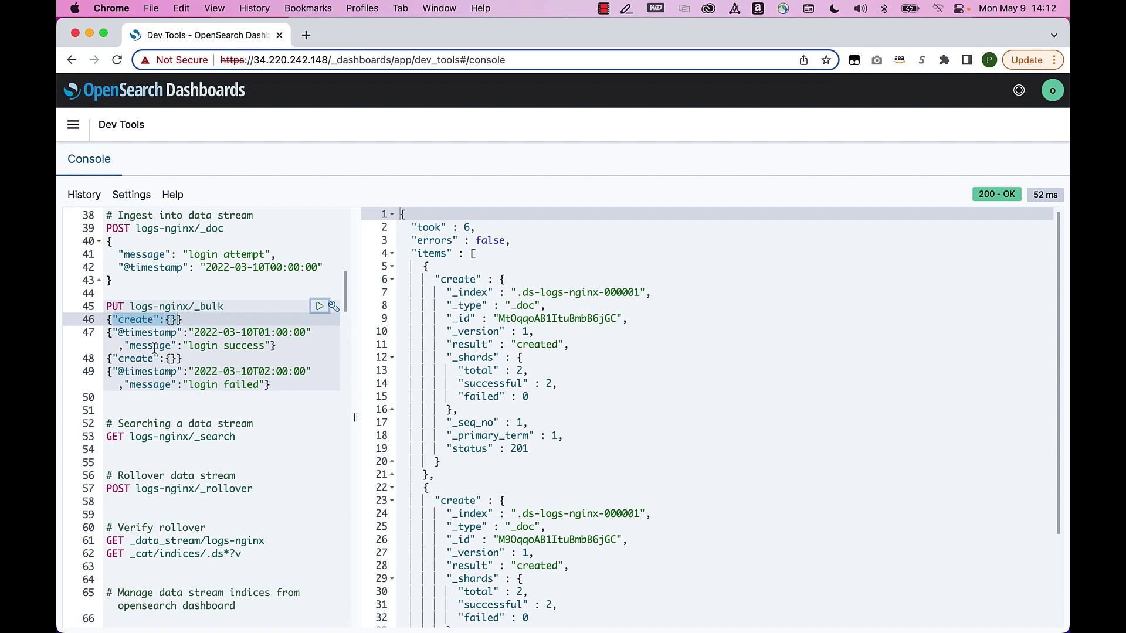
{"action": "scroll", "coordinate": [481, 471], "scroll_direction": "down", "scroll_amount": 5}
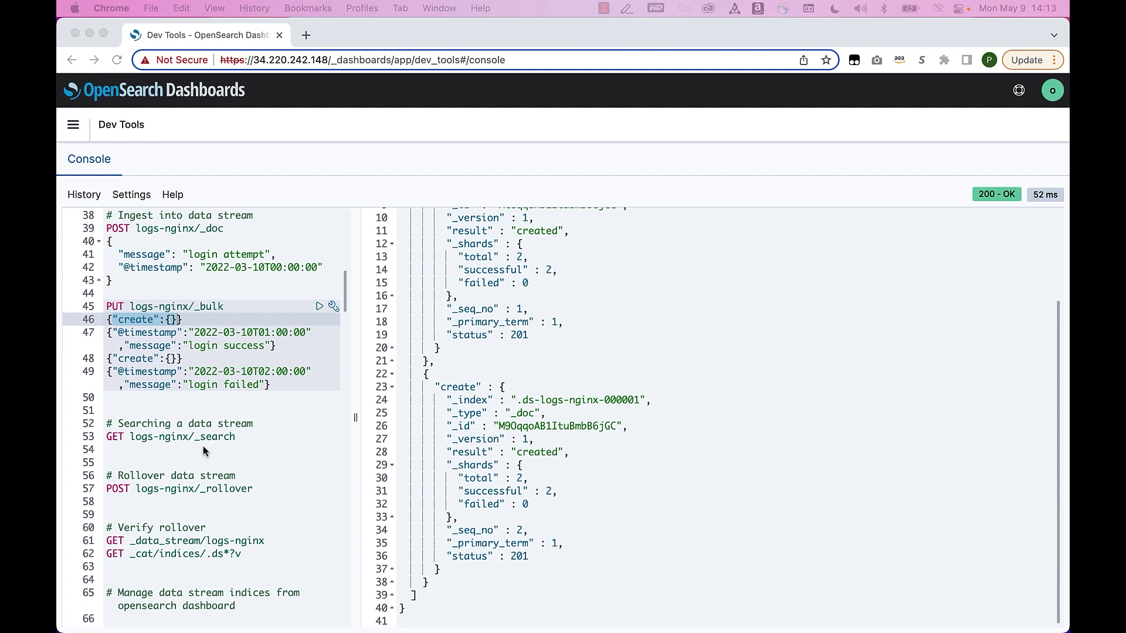
{"action": "left_click", "coordinate": [174, 438]}
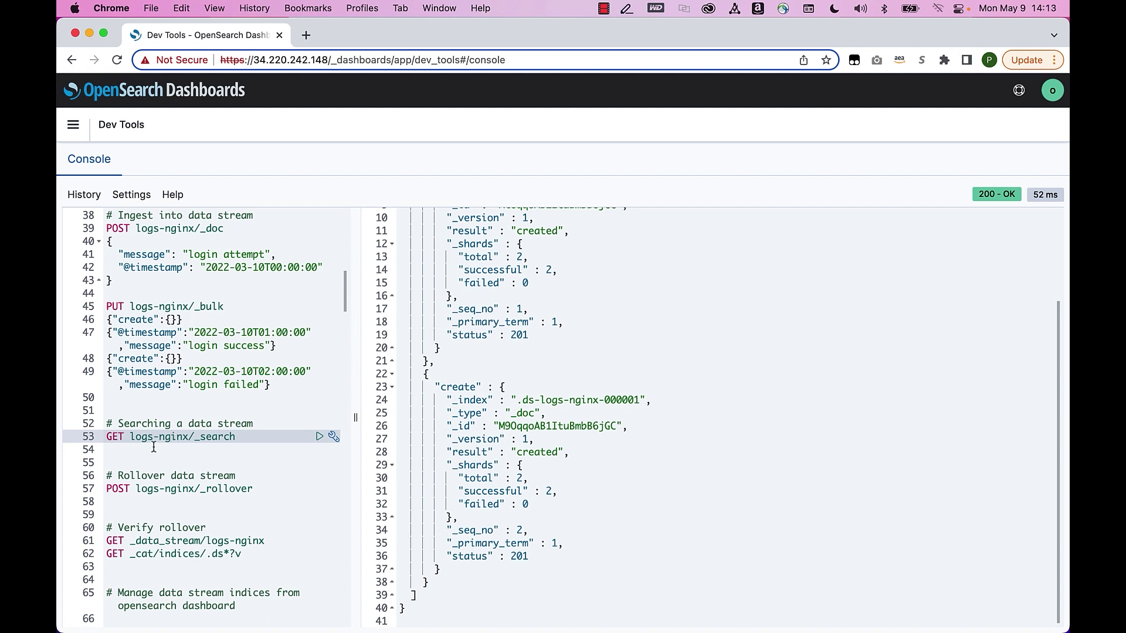
Search logs-nginx and review the three documents, pointing out the 'login failed' message
{"action": "left_click", "coordinate": [319, 437]}
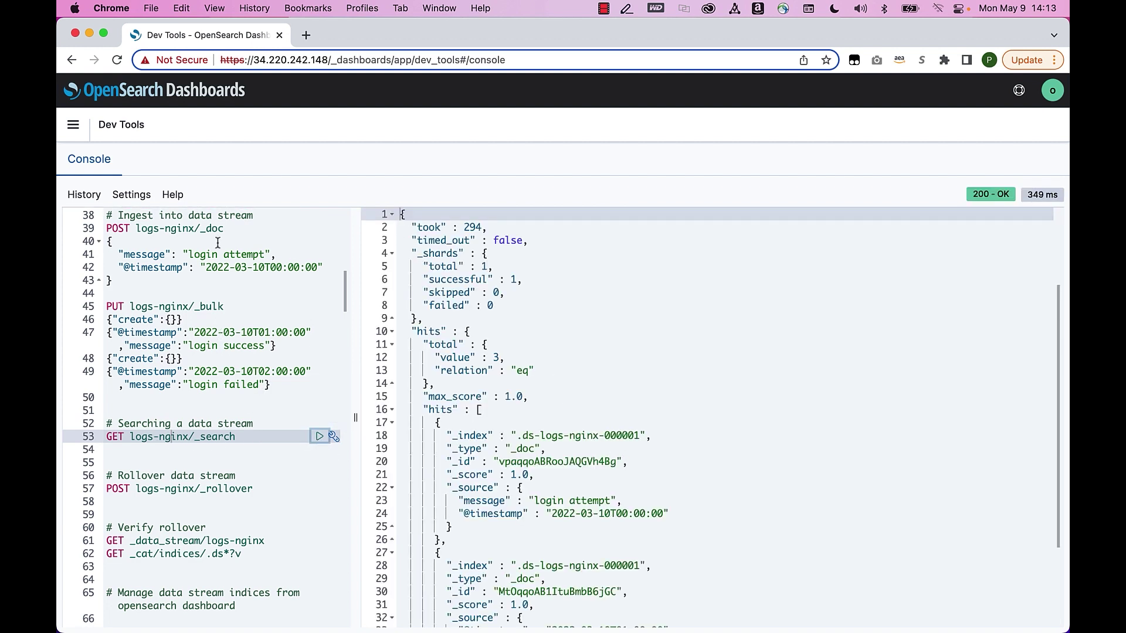
{"action": "scroll", "coordinate": [679, 515], "scroll_direction": "down", "scroll_amount": 3}
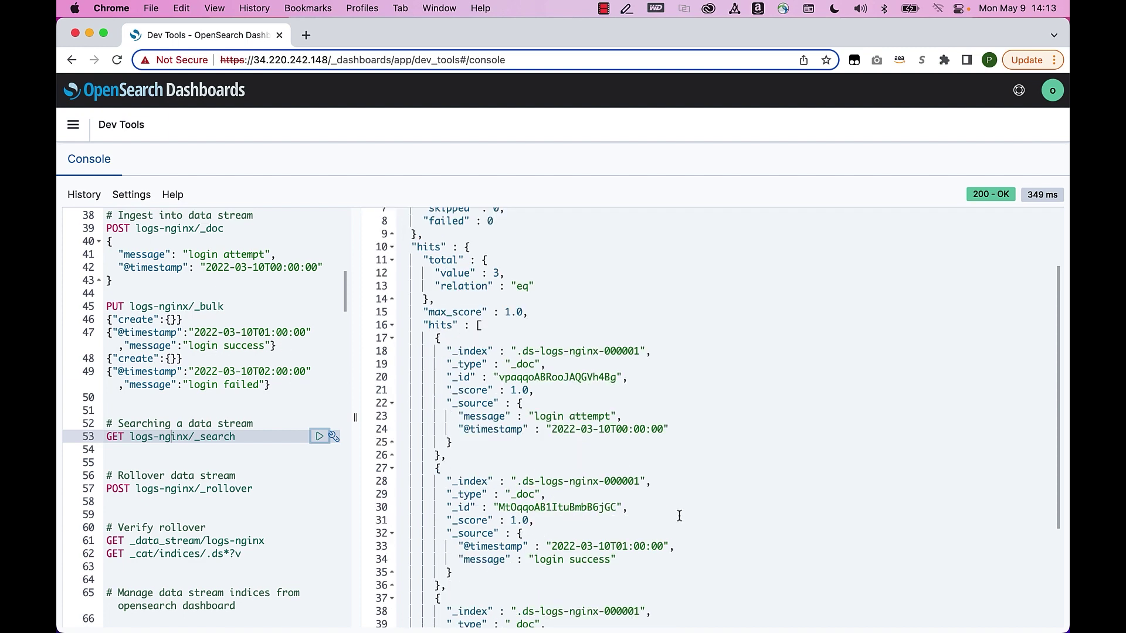
{"action": "scroll", "coordinate": [679, 515], "scroll_direction": "down", "scroll_amount": 3}
{"action": "left_click_drag", "start_coordinate": [535, 332], "coordinate": [604, 333]}
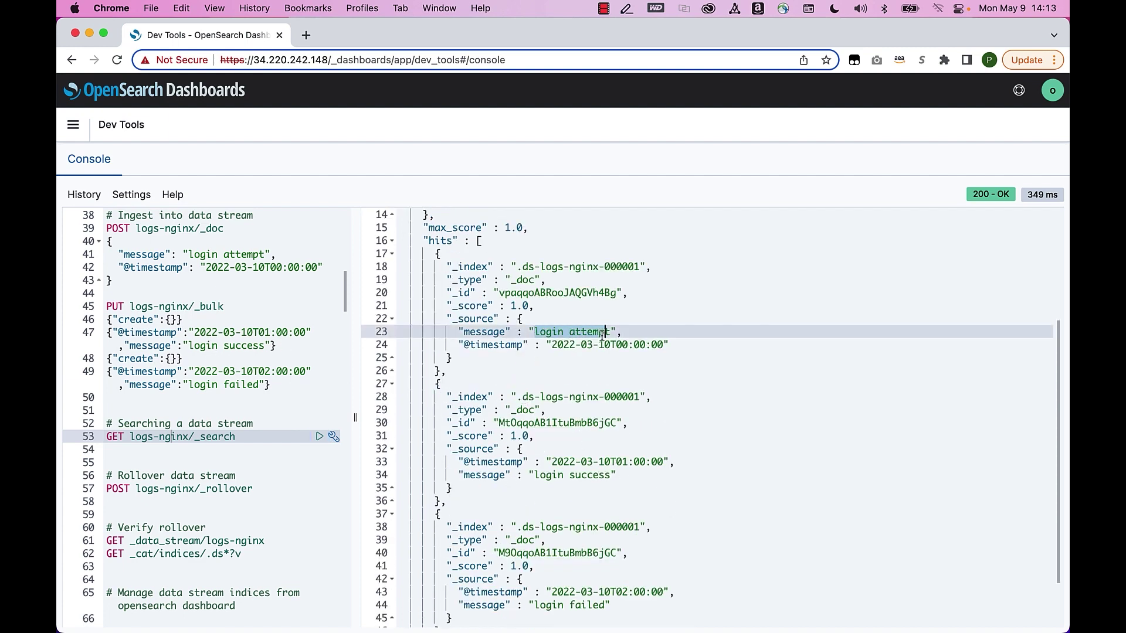
{"action": "scroll", "coordinate": [558, 517], "scroll_direction": "down", "scroll_amount": 2}
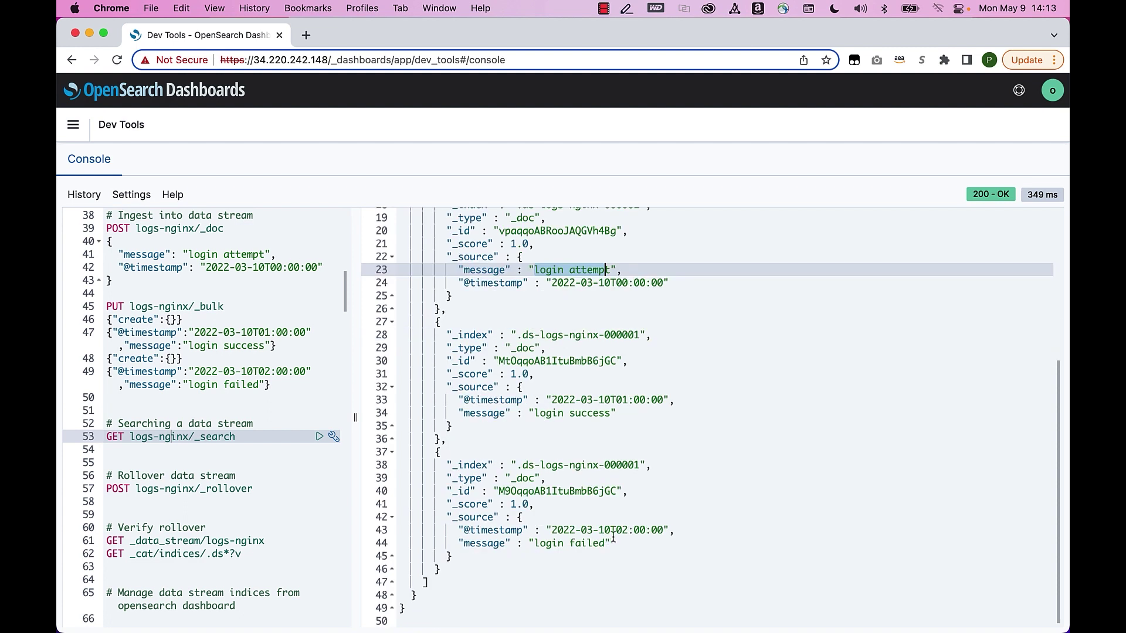
{"action": "left_click_drag", "start_coordinate": [613, 544], "coordinate": [535, 543]}
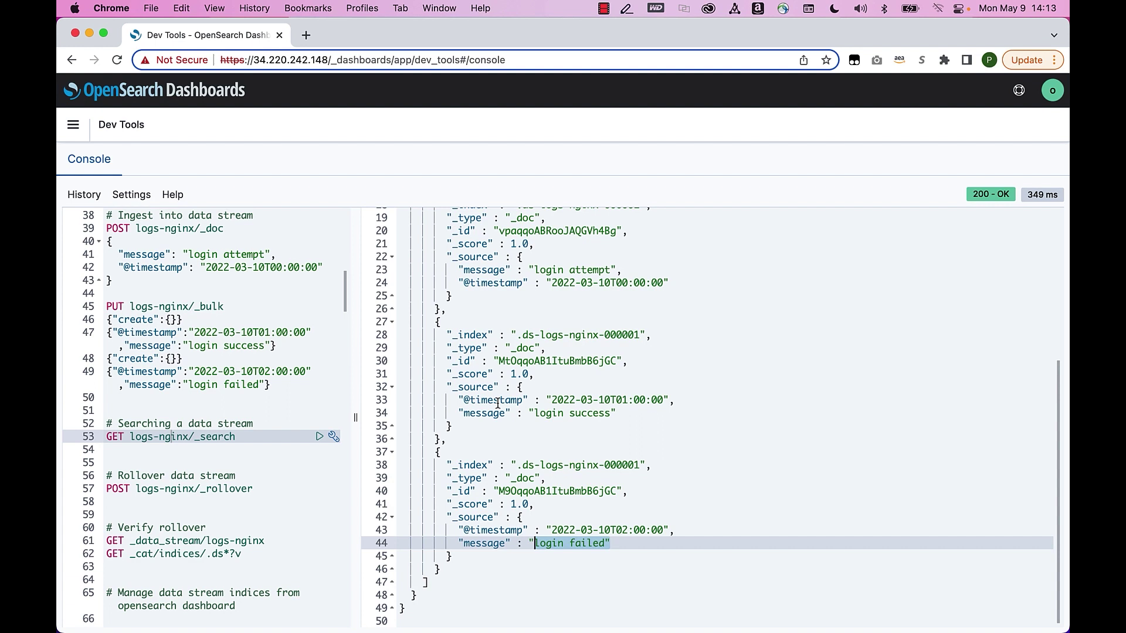
{"action": "left_click", "coordinate": [263, 490]}
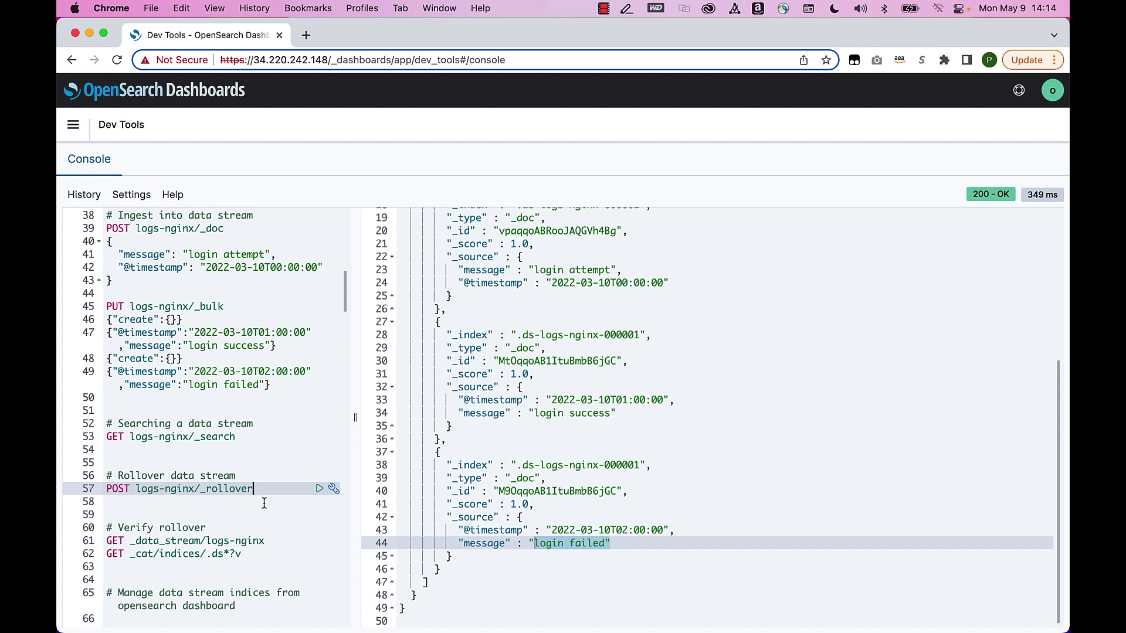
Roll over logs-nginx and highlight old index .ds-logs-nginx-000001 and new index .ds-logs-nginx-000002
{"action": "left_click", "coordinate": [319, 488]}
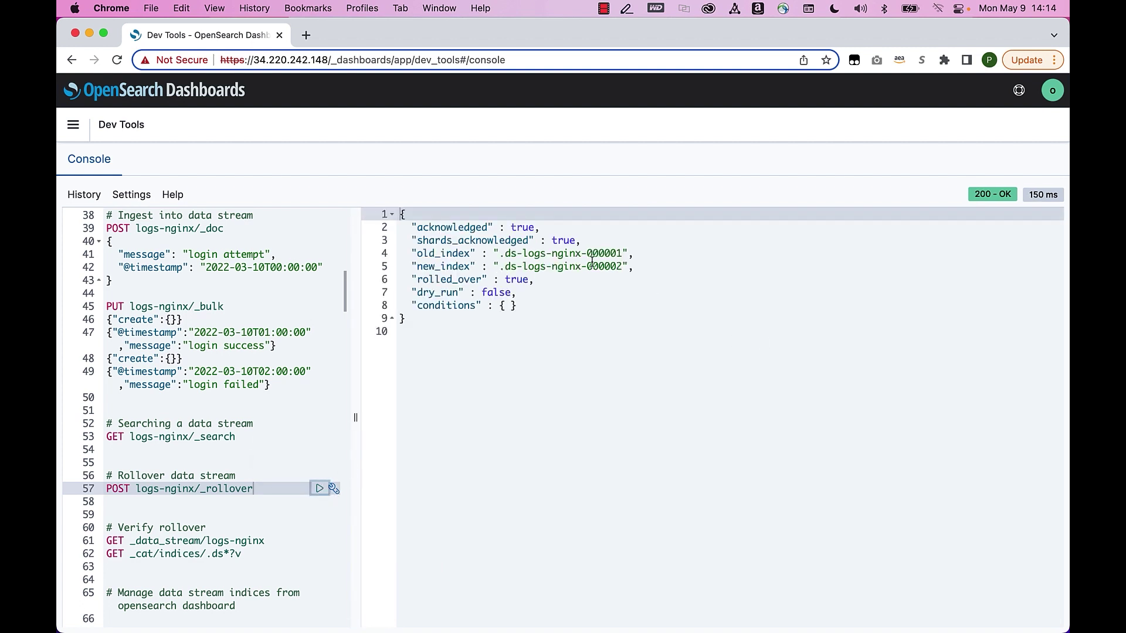
{"action": "mouse_move", "coordinate": [411, 254]}
{"action": "left_mouse_down"}
{"action": "mouse_move", "coordinate": [635, 267]}
{"action": "mouse_move", "coordinate": [636, 253]}
{"action": "mouse_move", "coordinate": [401, 256]}
{"action": "left_mouse_up"}
{"action": "left_click", "coordinate": [639, 277]}
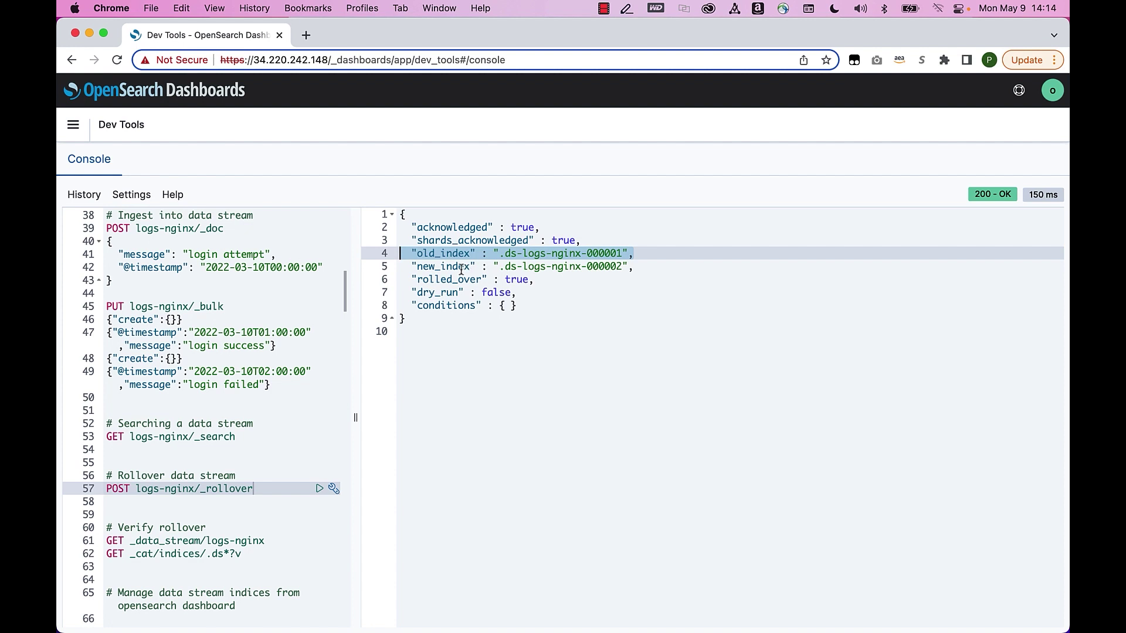
{"action": "left_click", "coordinate": [641, 267]}
{"action": "left_click_drag", "start_coordinate": [641, 266], "coordinate": [398, 266]}
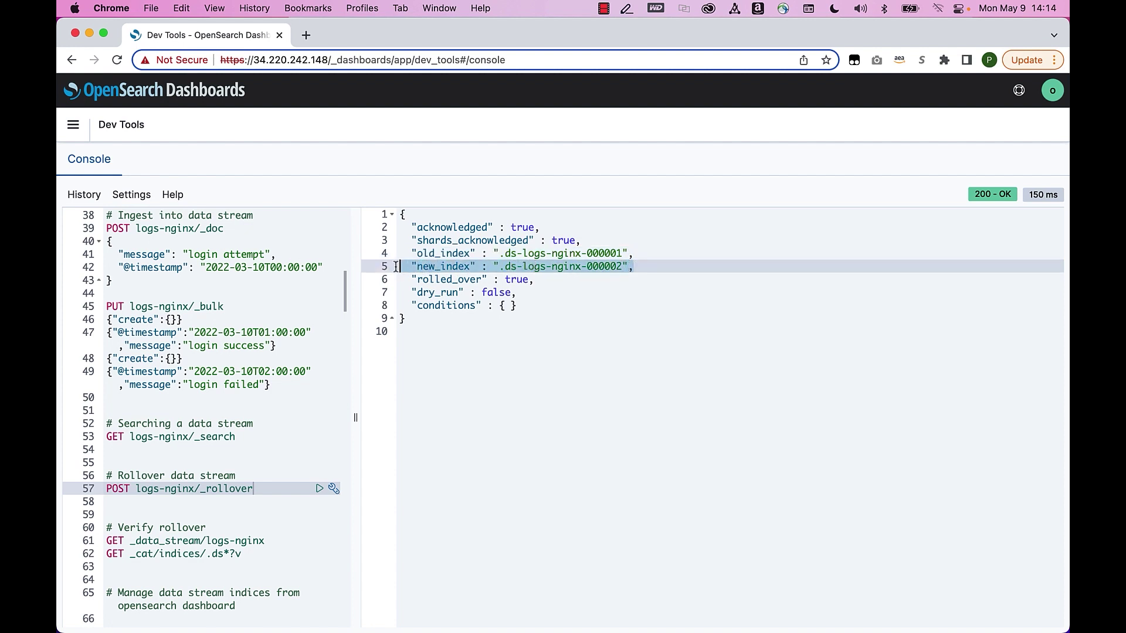
{"action": "left_click", "coordinate": [242, 540]}
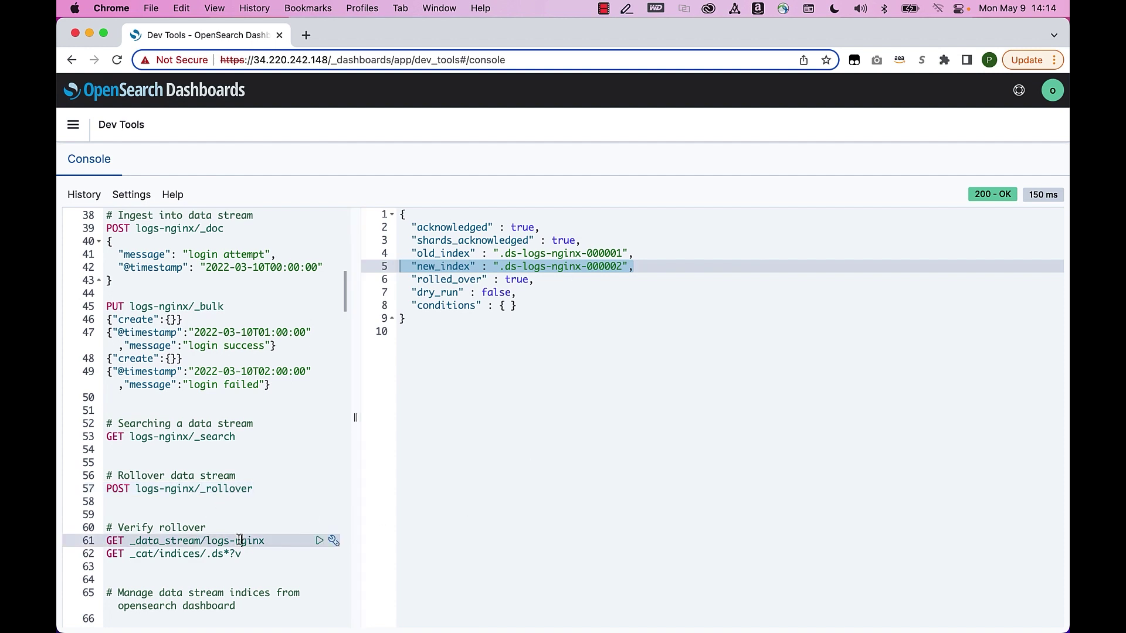
Fetch the logs-nginx data stream details and highlight its generation value of 2
{"action": "left_click", "coordinate": [318, 542]}
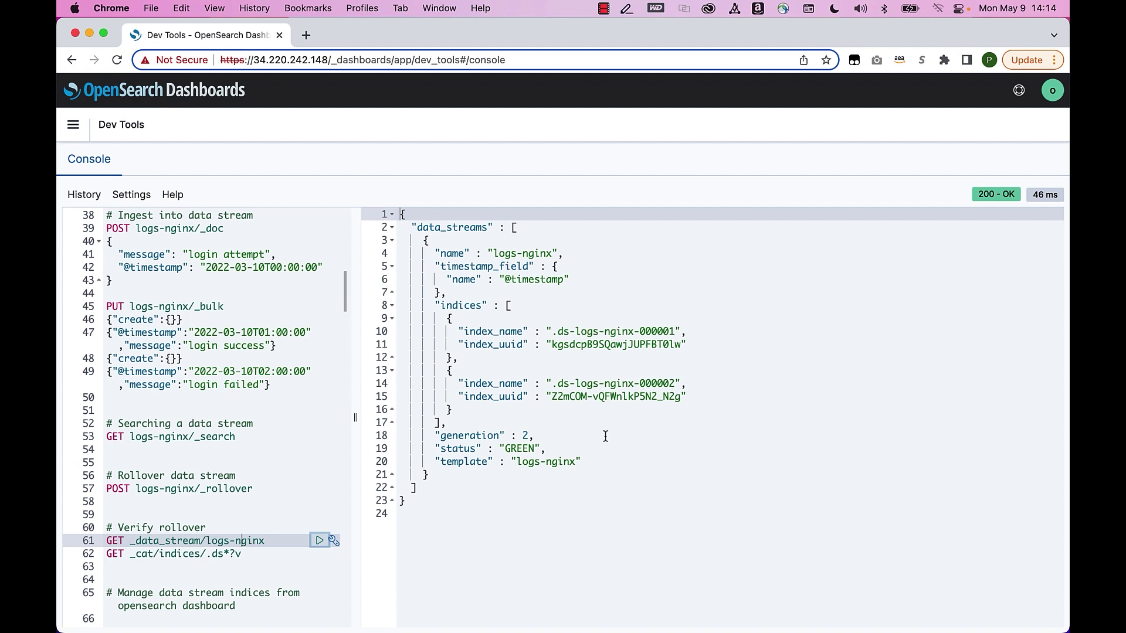
{"action": "left_click_drag", "start_coordinate": [540, 437], "coordinate": [441, 436]}
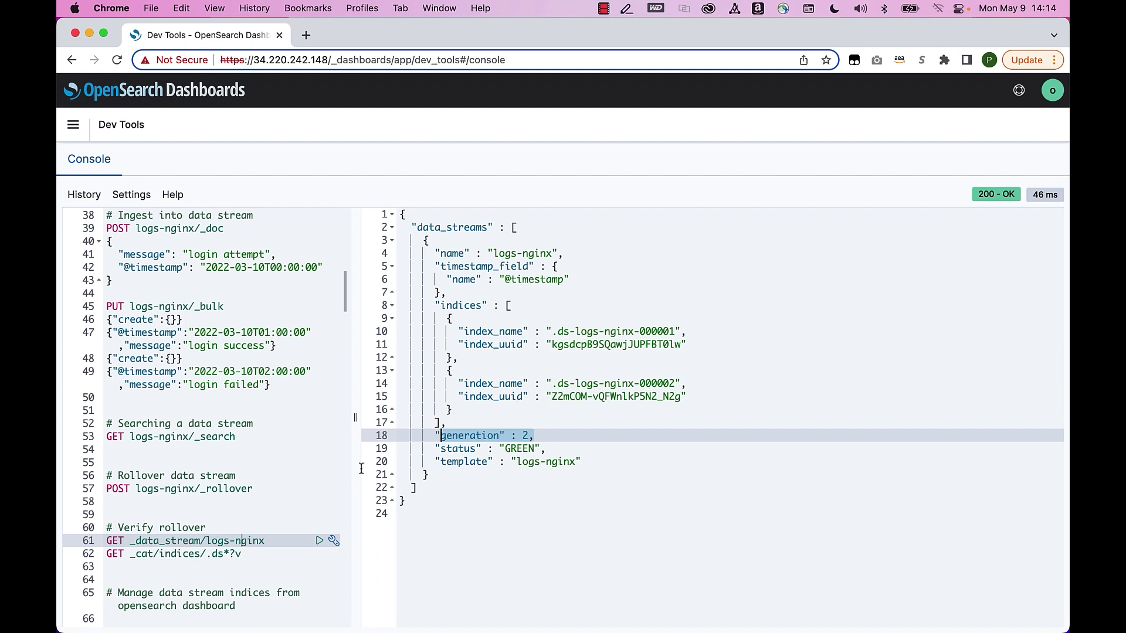
{"action": "scroll", "coordinate": [214, 548], "scroll_direction": "down", "scroll_amount": 3}
{"action": "scroll", "coordinate": [214, 548], "scroll_direction": "down", "scroll_amount": 3}
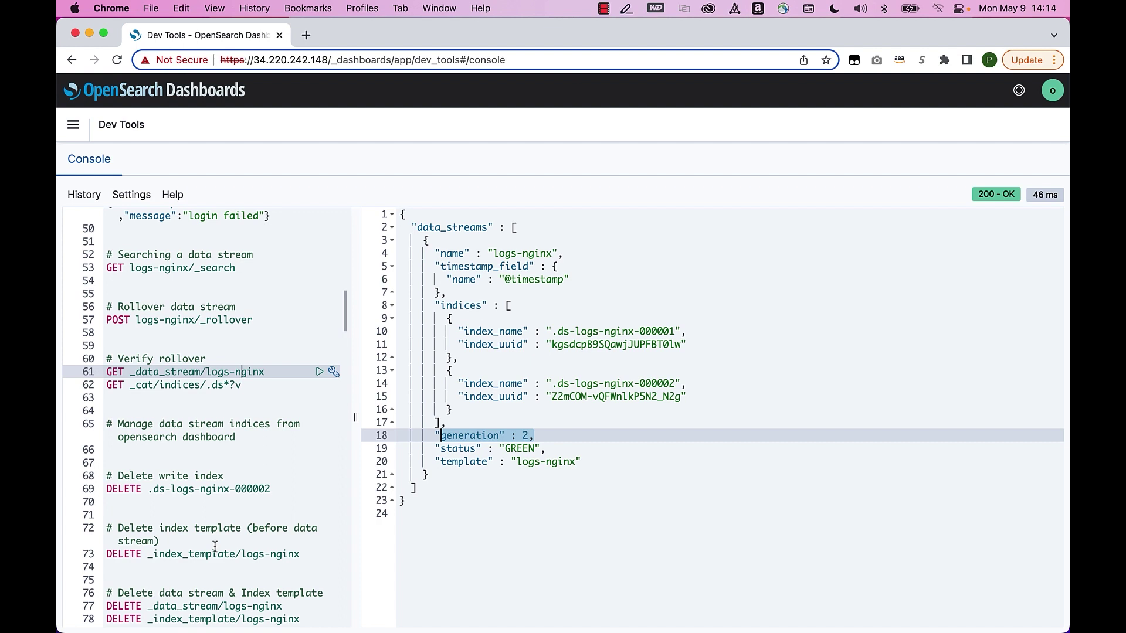
Try deleting write index .ds-logs-nginx-000002, which is refused with a 400 error
{"action": "left_click", "coordinate": [208, 490]}
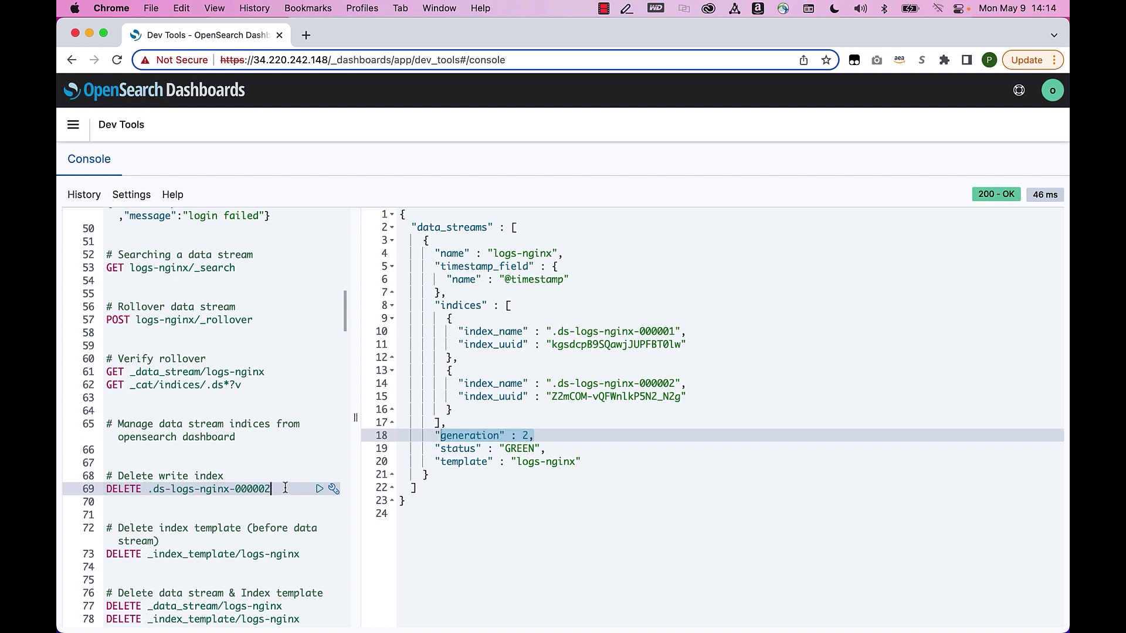
{"action": "left_click", "coordinate": [320, 489]}
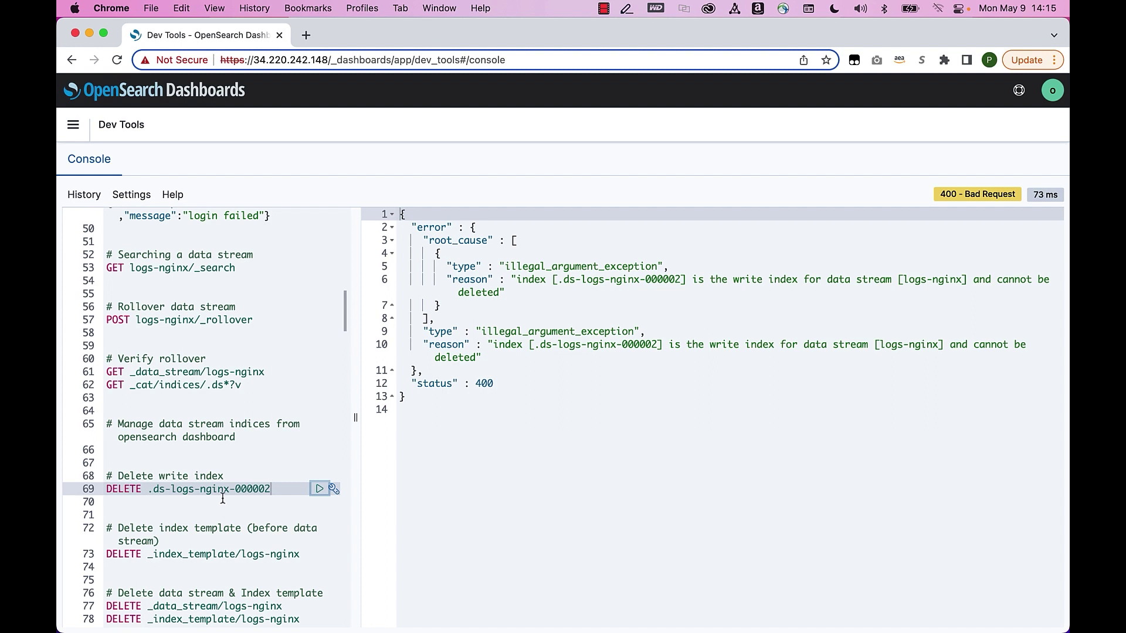
{"action": "scroll", "coordinate": [220, 500], "scroll_direction": "down", "scroll_amount": 3}
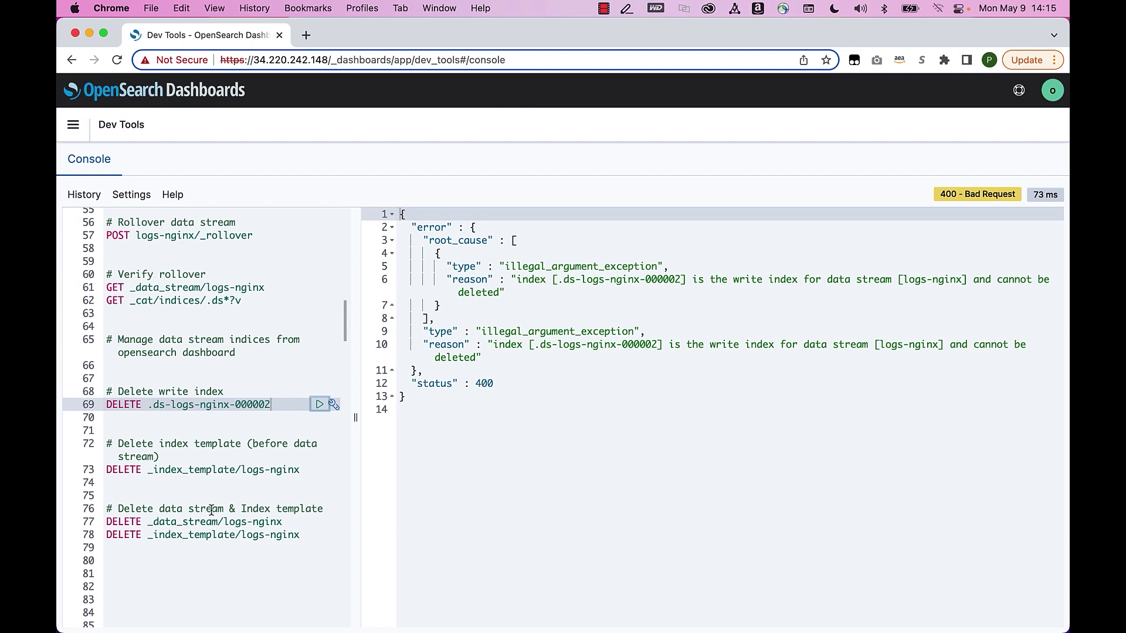
Go to Index Management from the main navigation menu
{"action": "left_click", "coordinate": [73, 124]}
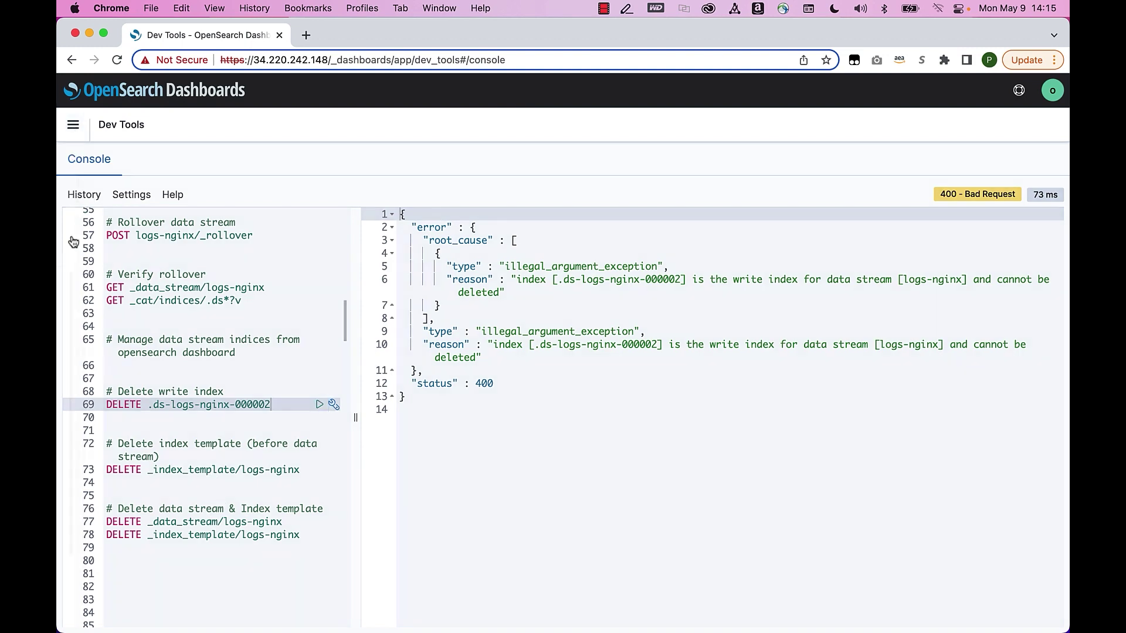
{"action": "scroll", "coordinate": [182, 497], "scroll_direction": "down", "scroll_amount": 3}
{"action": "left_click", "coordinate": [140, 471]}
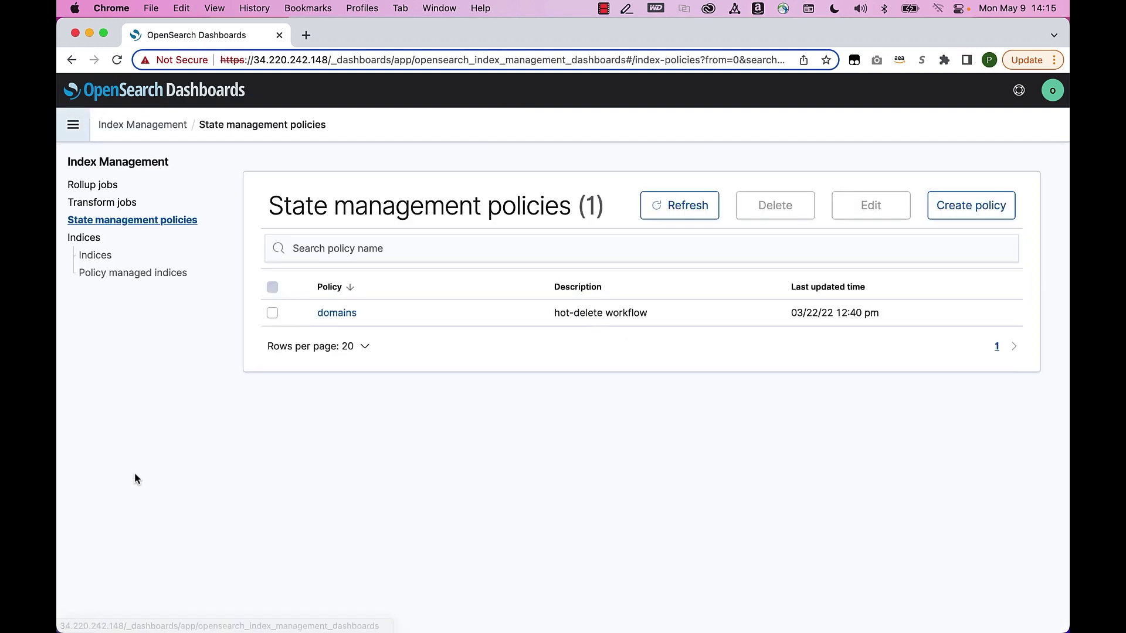
Show data stream indices and filter the Indices list to the logs-nginx data stream
{"action": "left_click", "coordinate": [108, 258]}
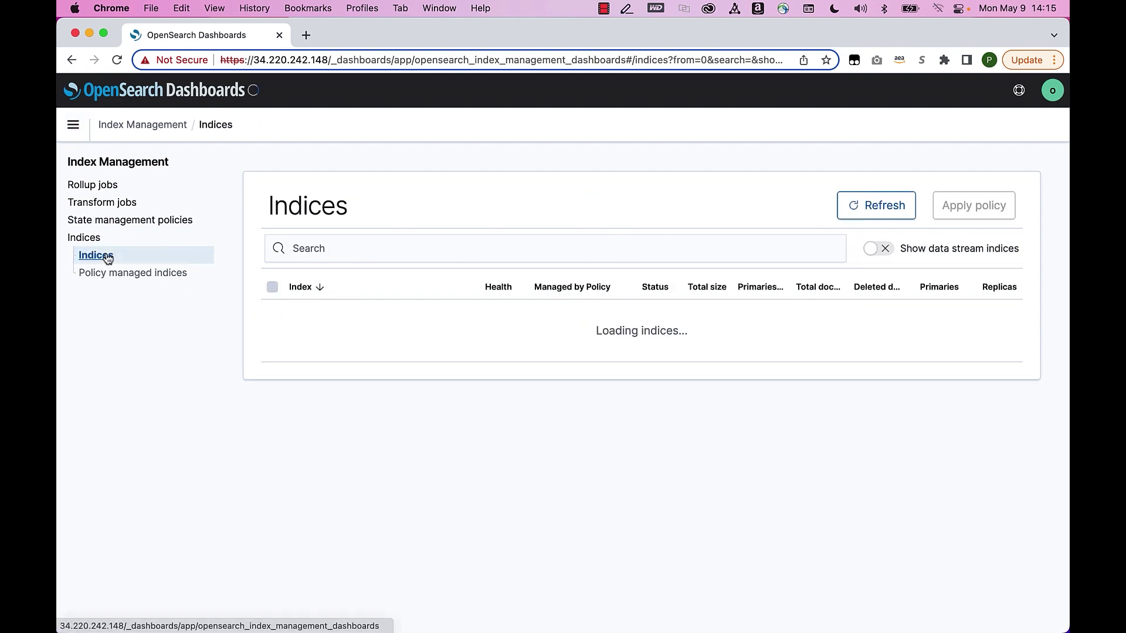
{"action": "left_click", "coordinate": [887, 256]}
{"action": "left_click", "coordinate": [797, 254]}
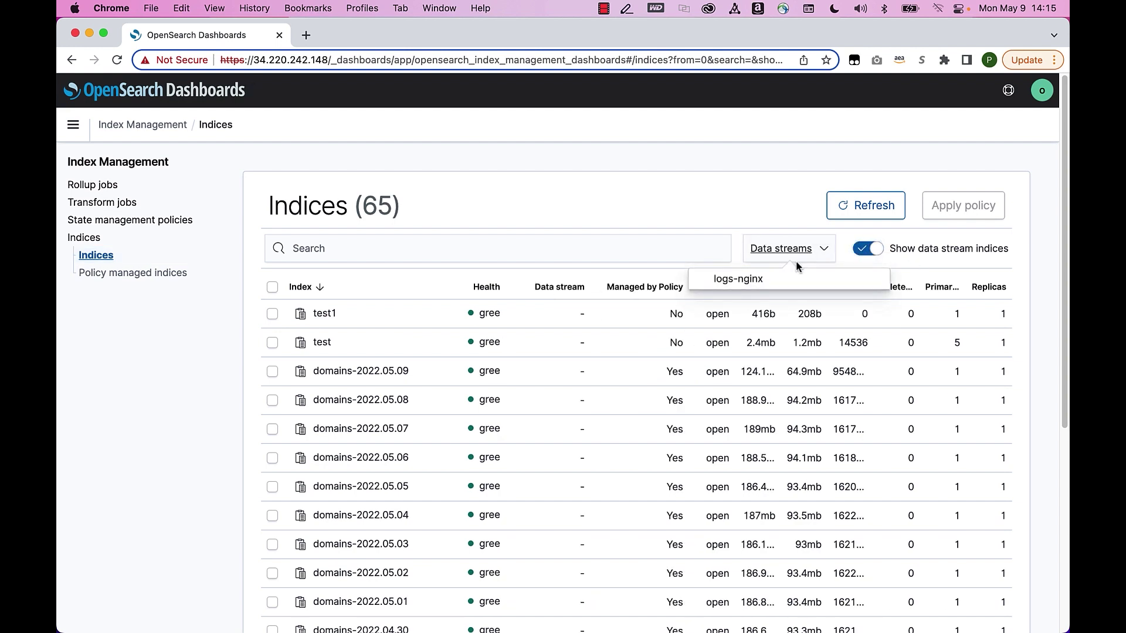
{"action": "left_click", "coordinate": [737, 279]}
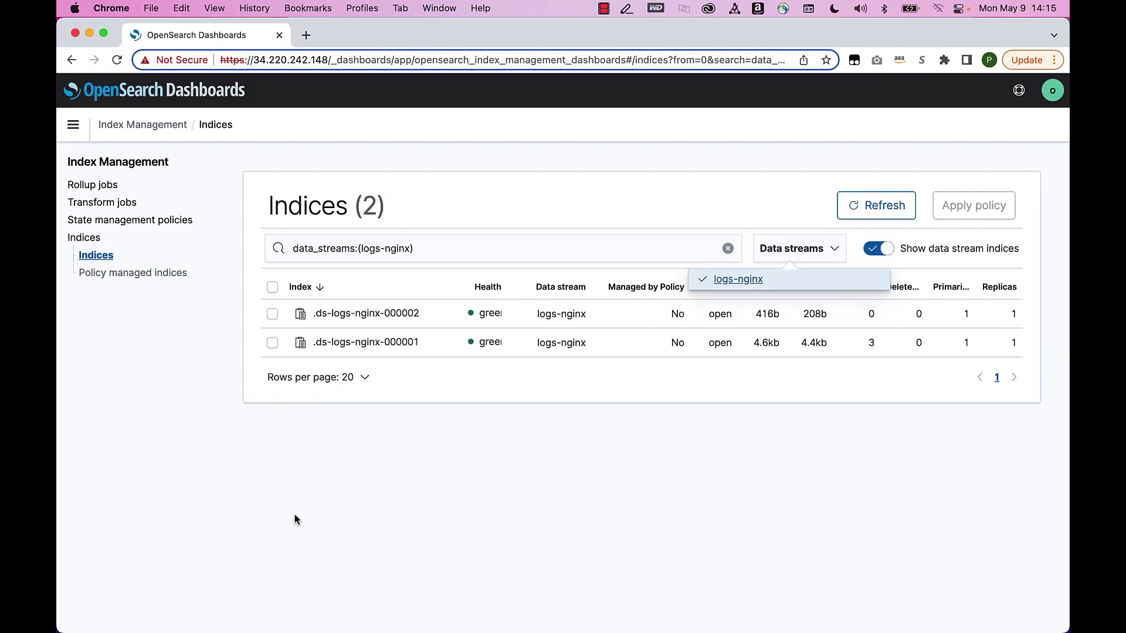
{"action": "left_click", "coordinate": [296, 519]}
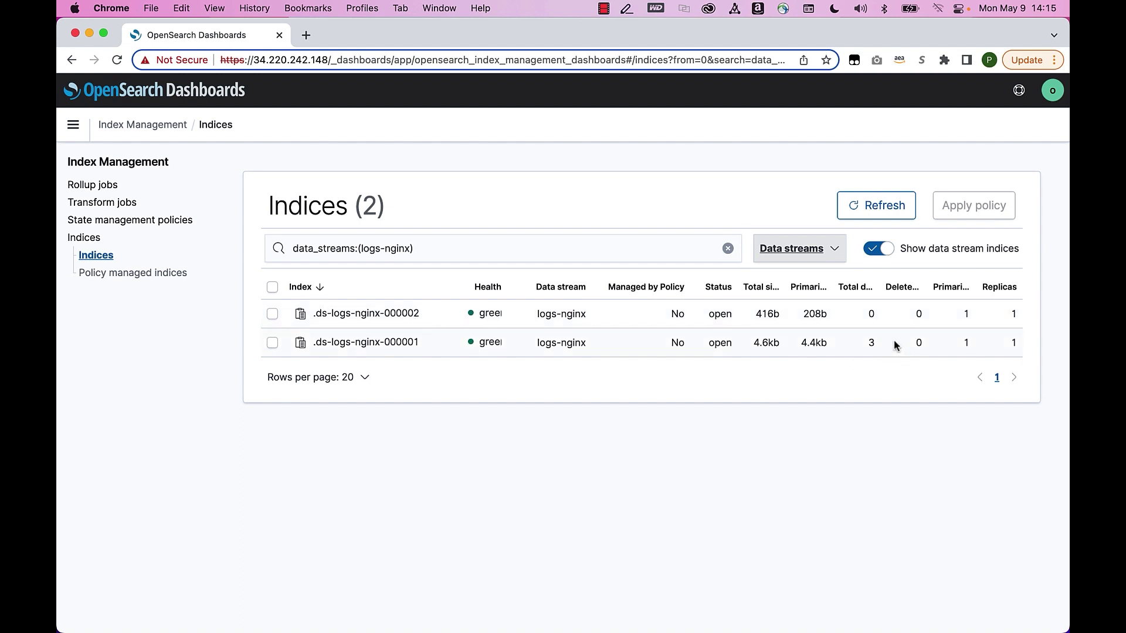
Compare total docs: 3 in .ds-logs-nginx-000001 versus 0 in .ds-logs-nginx-000002
{"action": "double_click", "coordinate": [870, 343]}
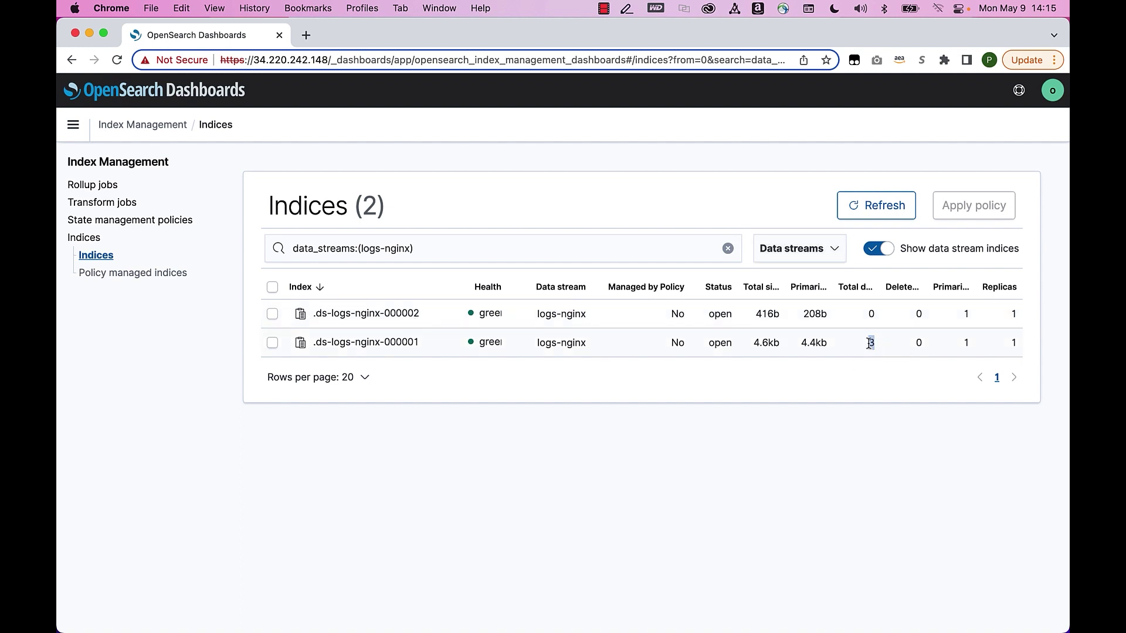
{"action": "double_click", "coordinate": [870, 313]}
{"action": "left_click", "coordinate": [73, 124]}
{"action": "scroll", "coordinate": [188, 376], "scroll_direction": "down", "scroll_amount": 3}
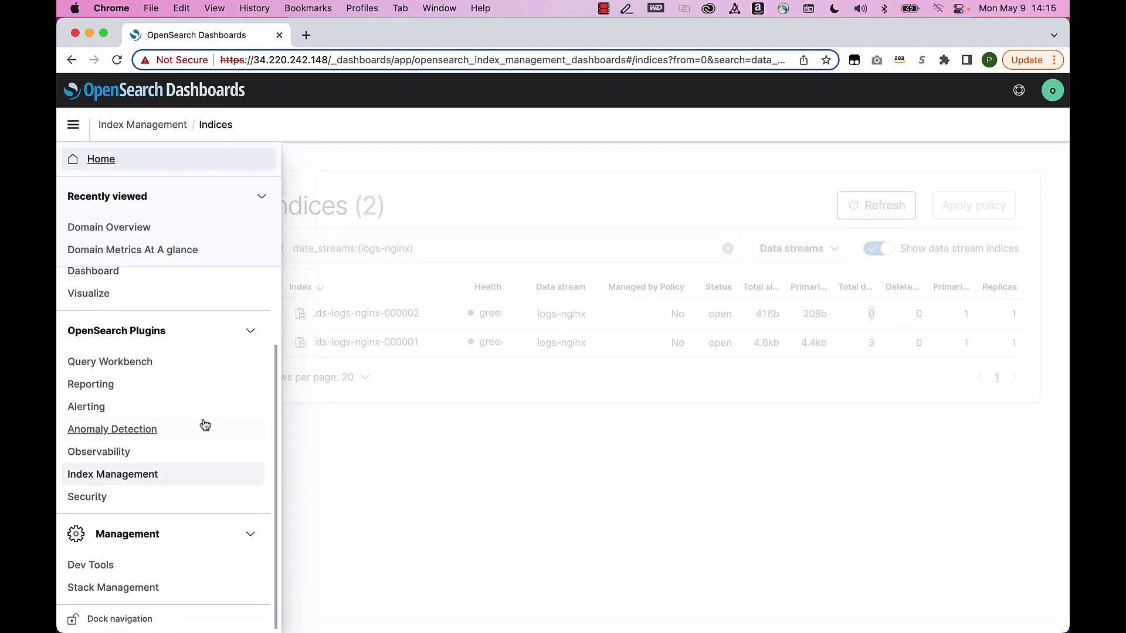
Run DELETE _data_stream/logs-nginx in the Dev Tools console and get acknowledged true
{"action": "left_click", "coordinate": [92, 564]}
{"action": "scroll", "coordinate": [186, 409], "scroll_direction": "down", "scroll_amount": 10}
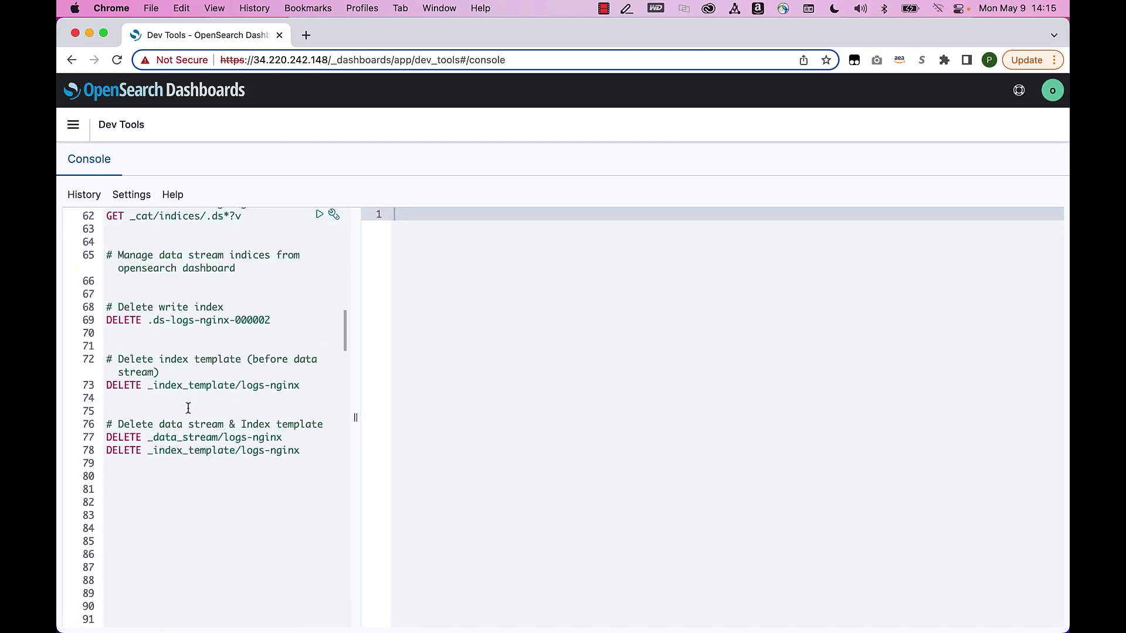
{"action": "left_click", "coordinate": [212, 437]}
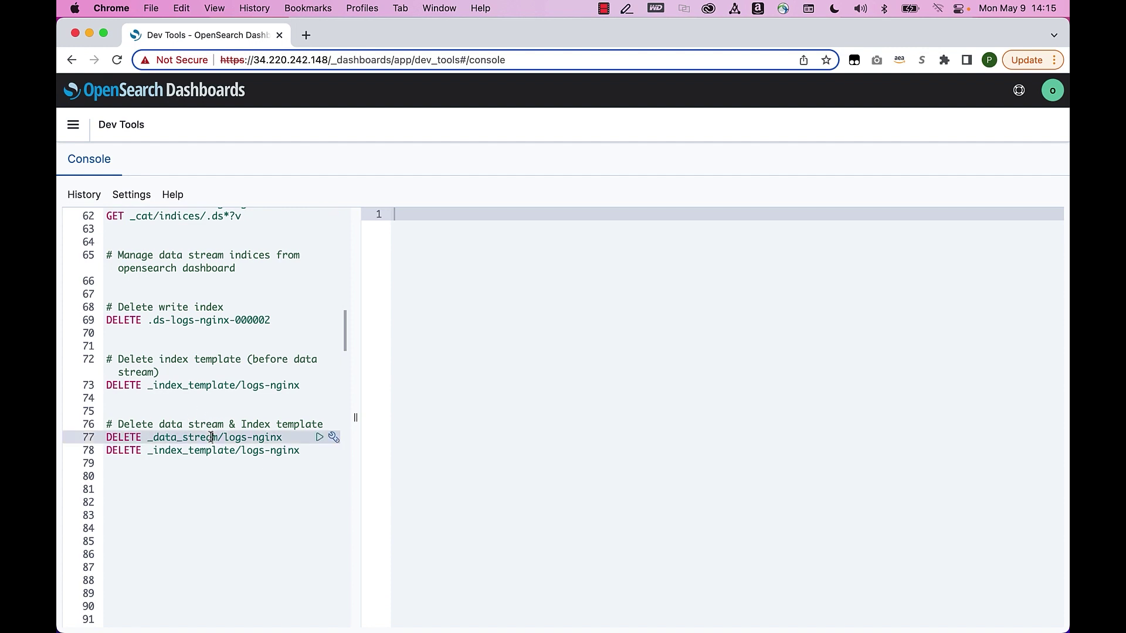
{"action": "left_click", "coordinate": [320, 437]}
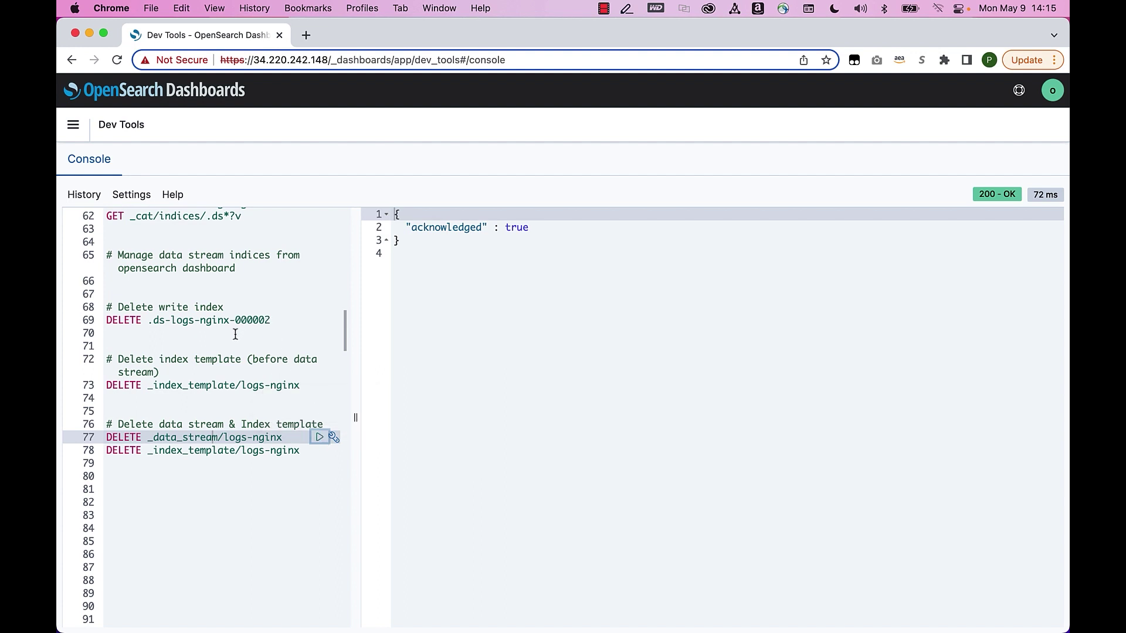
{"action": "scroll", "coordinate": [231, 340], "scroll_direction": "up", "scroll_amount": 5}
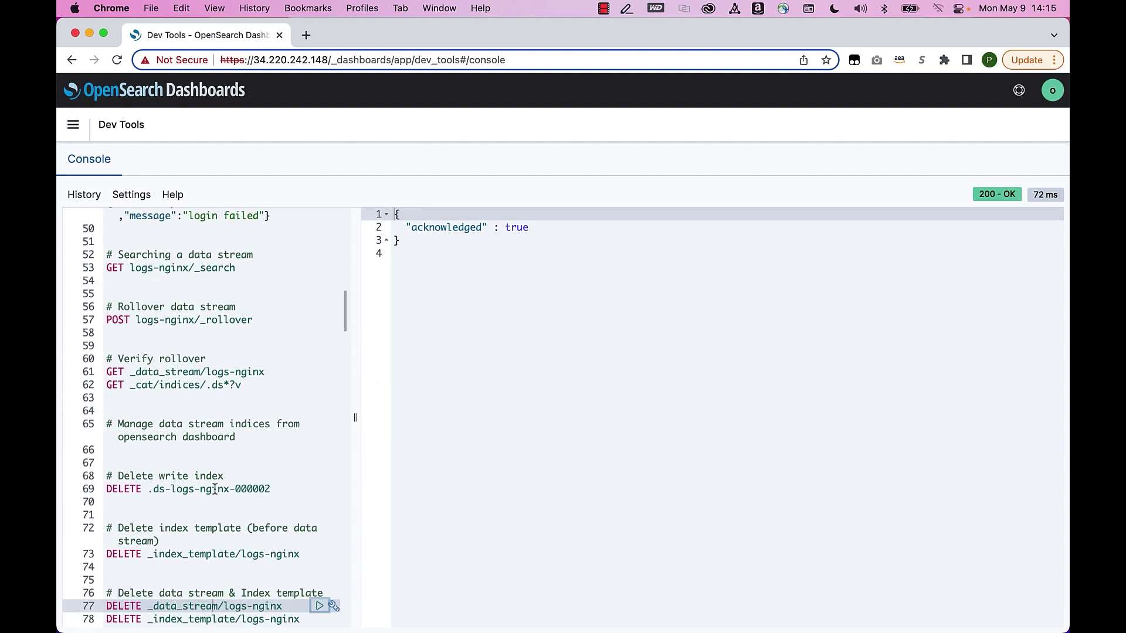
{"action": "left_click", "coordinate": [178, 372]}
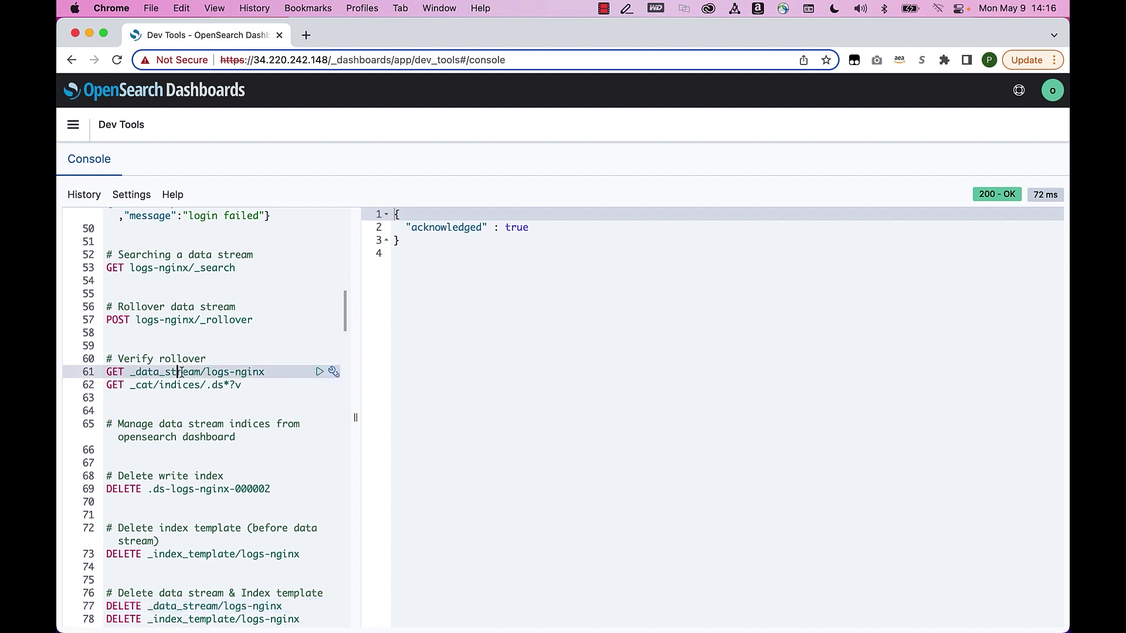
Run GET logs-nginx/_search and confirm it returns 404 no such index [logs-nginx]
{"action": "left_click", "coordinate": [187, 268]}
{"action": "left_click", "coordinate": [321, 268]}
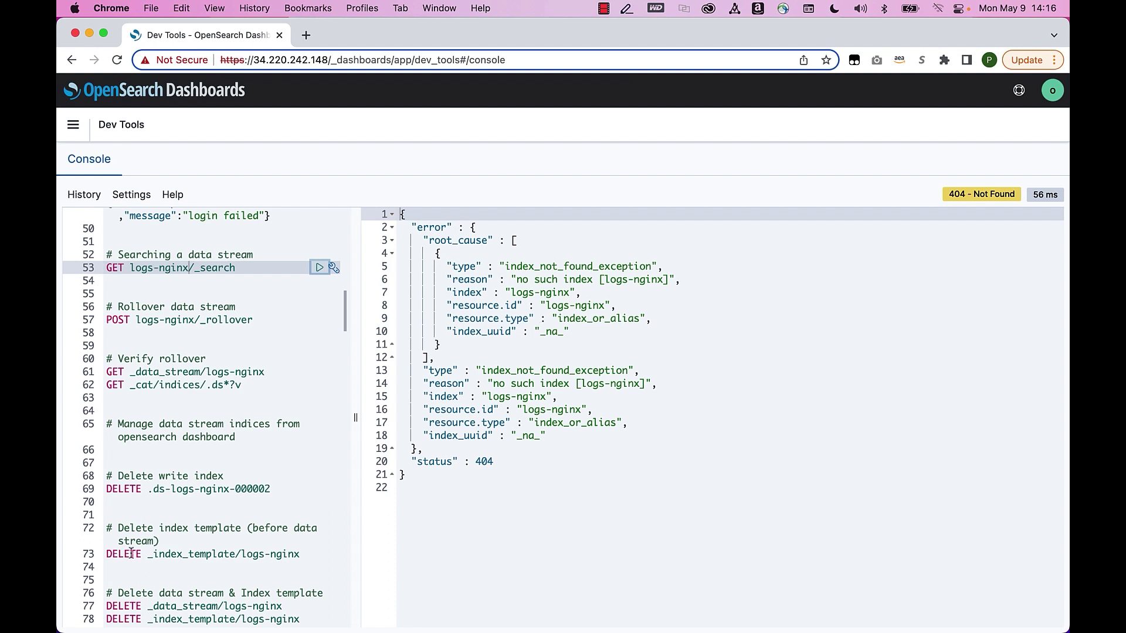
{"action": "scroll", "coordinate": [182, 493], "scroll_direction": "down", "scroll_amount": 5}
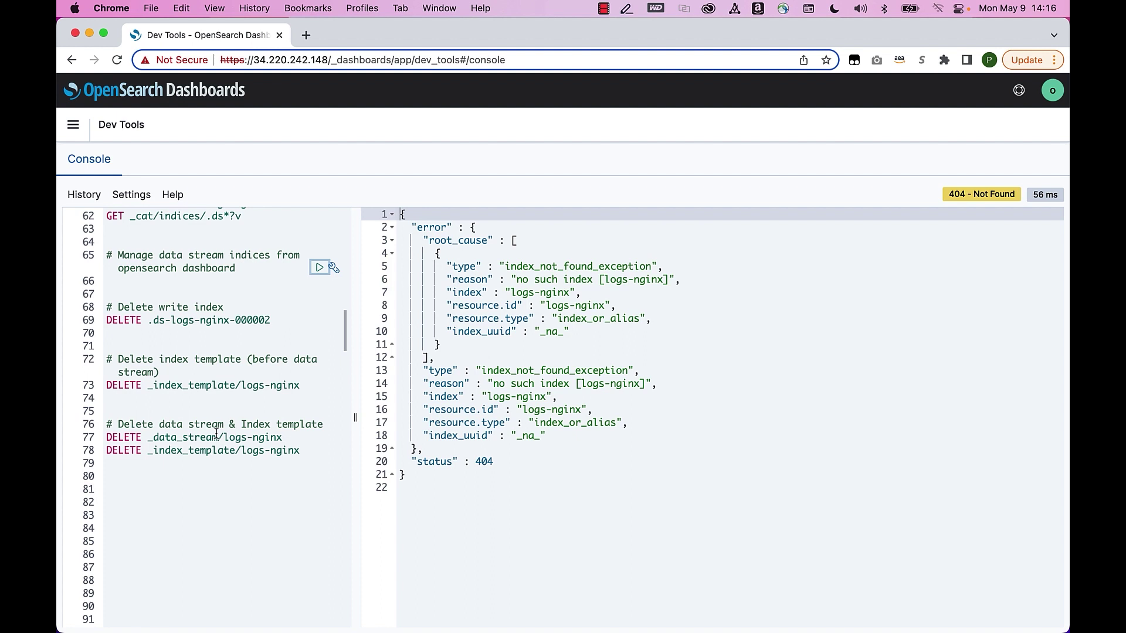
{"action": "left_click", "coordinate": [302, 461]}
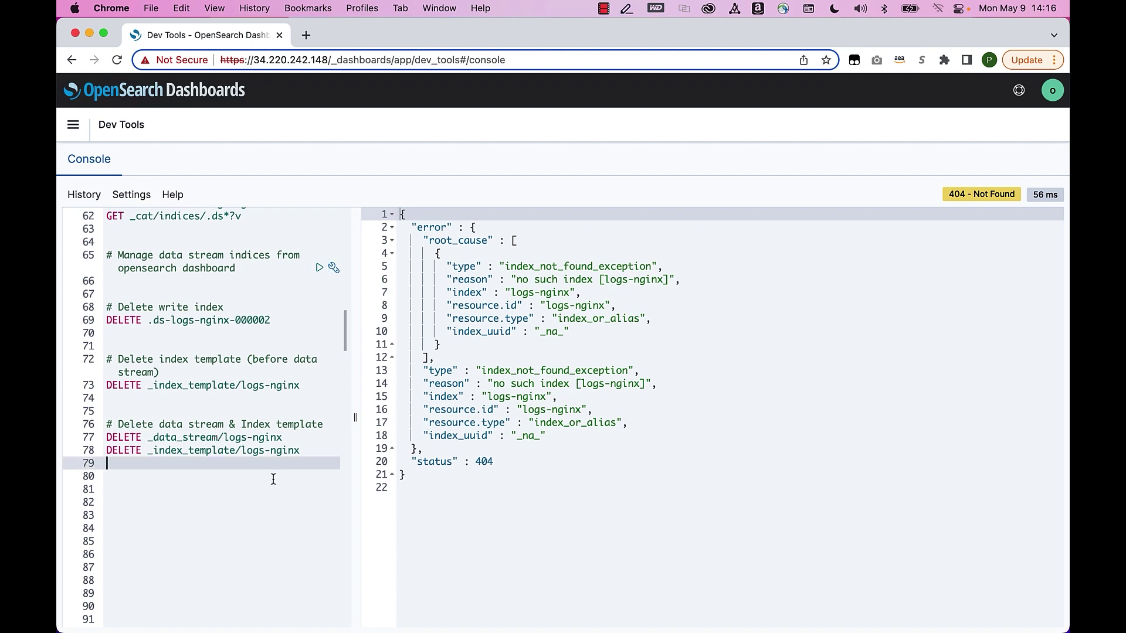
{"action": "left_click", "coordinate": [220, 486]}
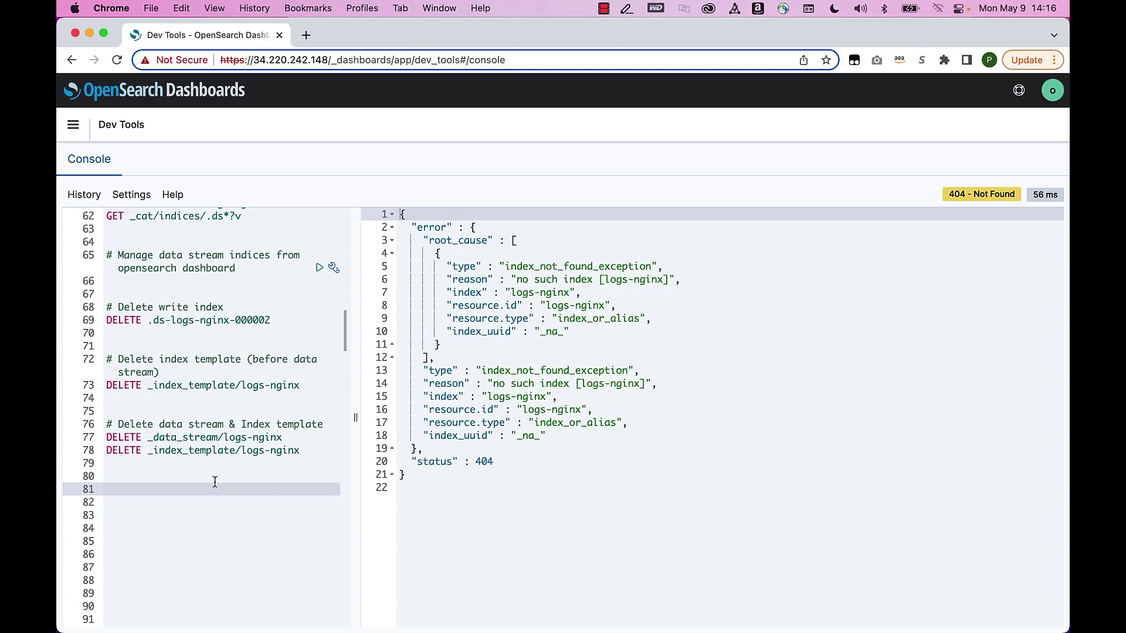
{"action": "left_click", "coordinate": [215, 478]}
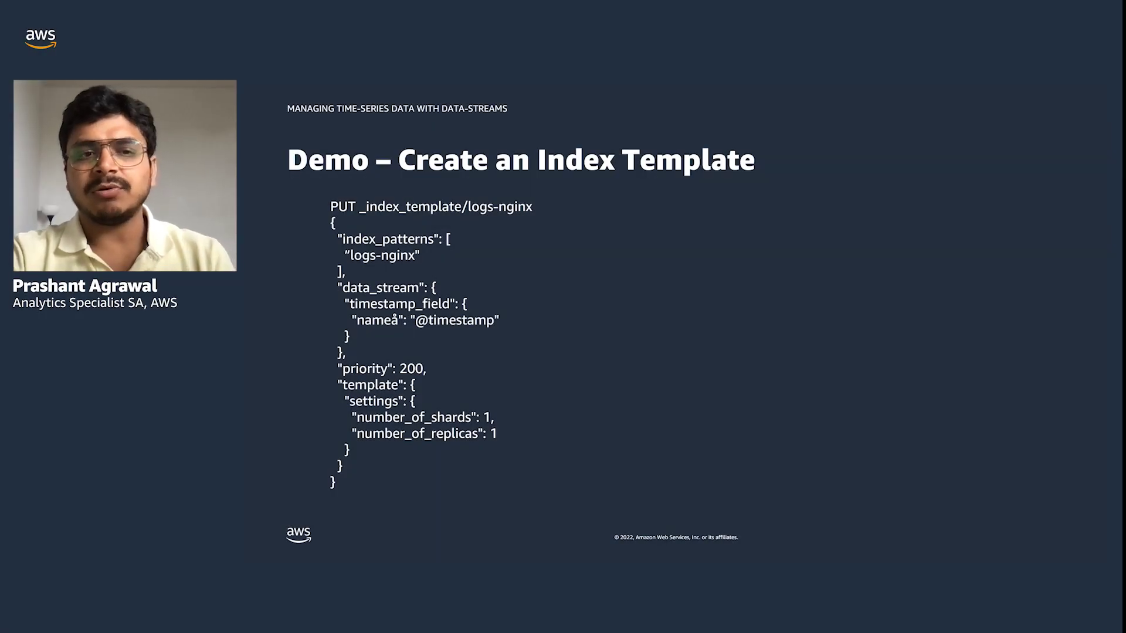